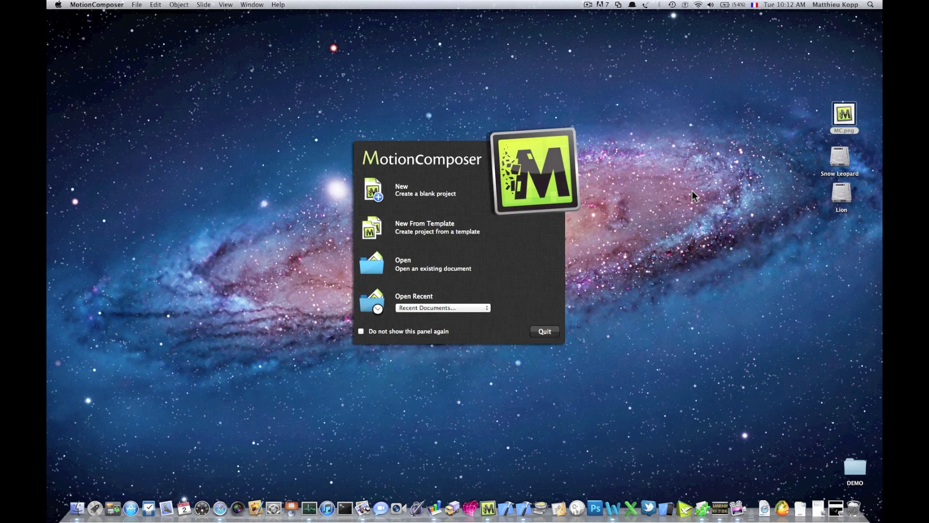
Create a new blank 300 × 300 white project, review the Inspector tabs, and end on Document settings.
click(377, 190)
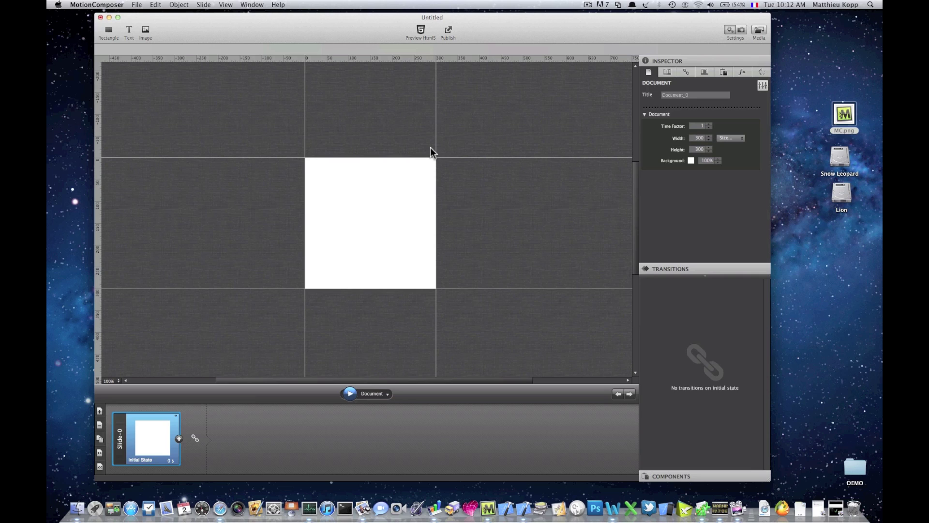
click(668, 72)
click(690, 73)
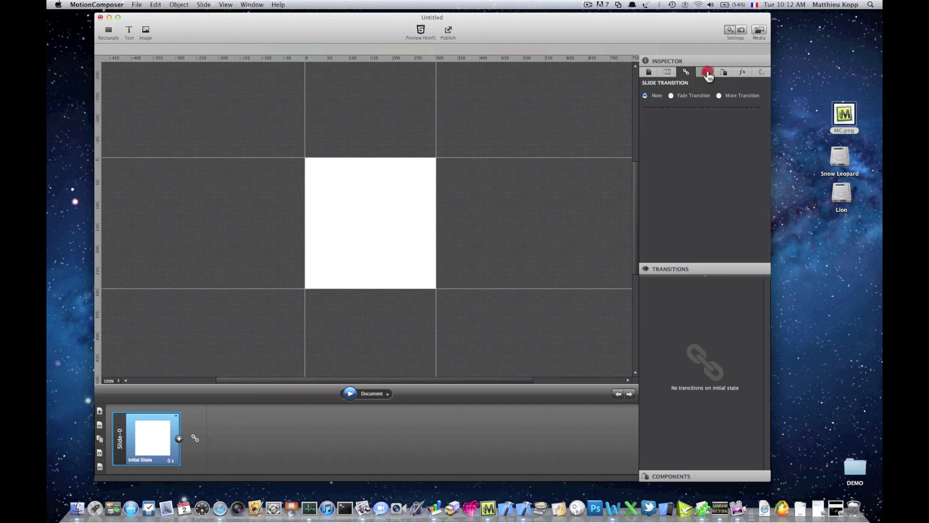
click(705, 72)
click(686, 72)
click(669, 73)
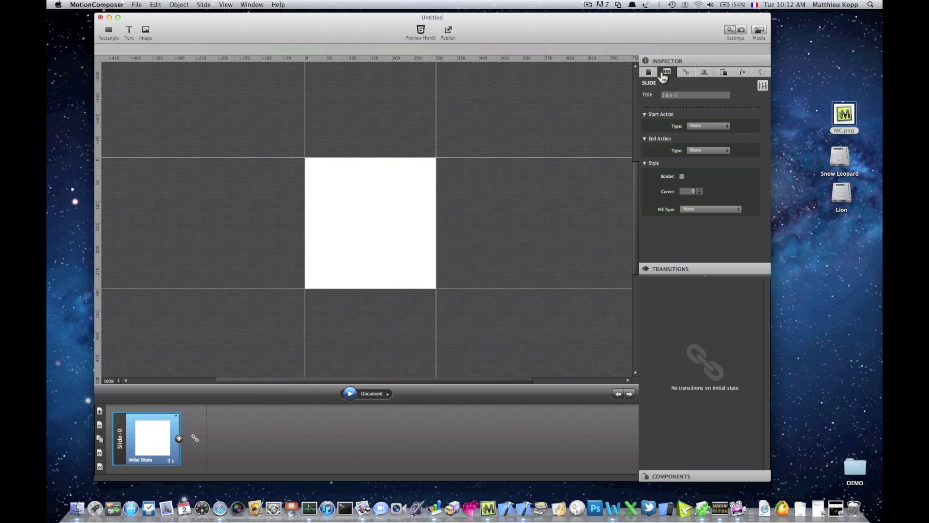
click(723, 72)
click(762, 73)
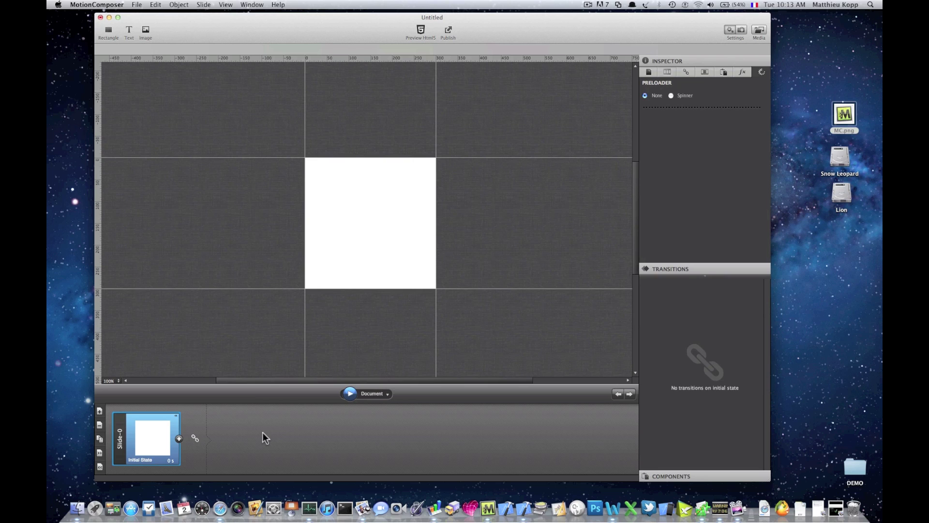
click(649, 73)
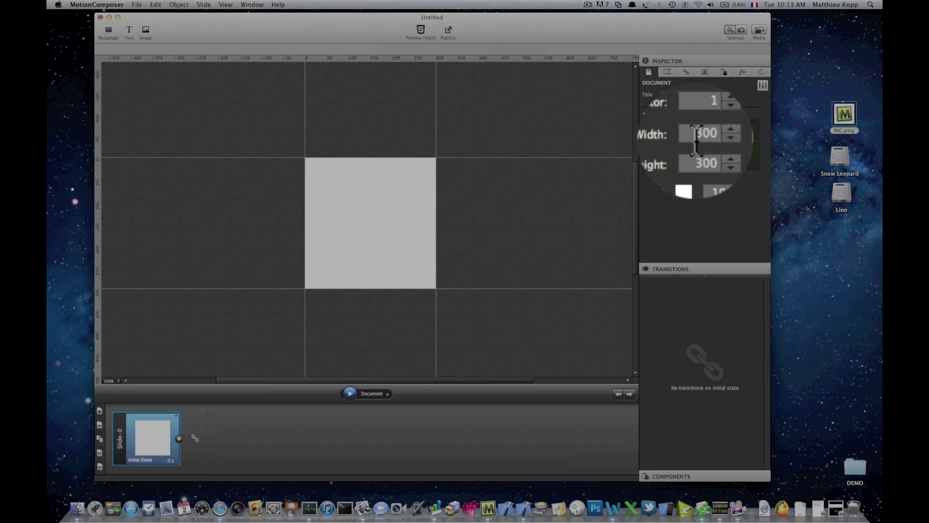
Set the document width to 800, keeping the height at 300.
double_click(702, 139)
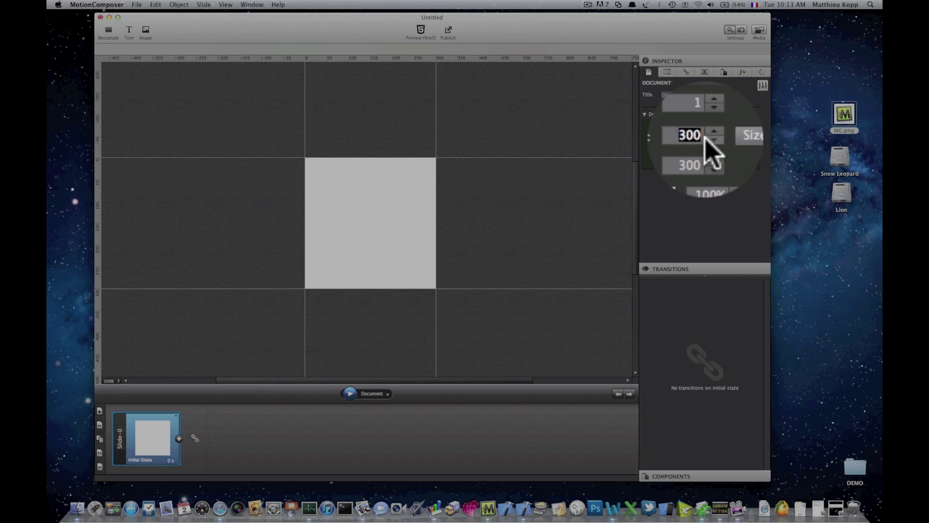
text(800)
key(Return)
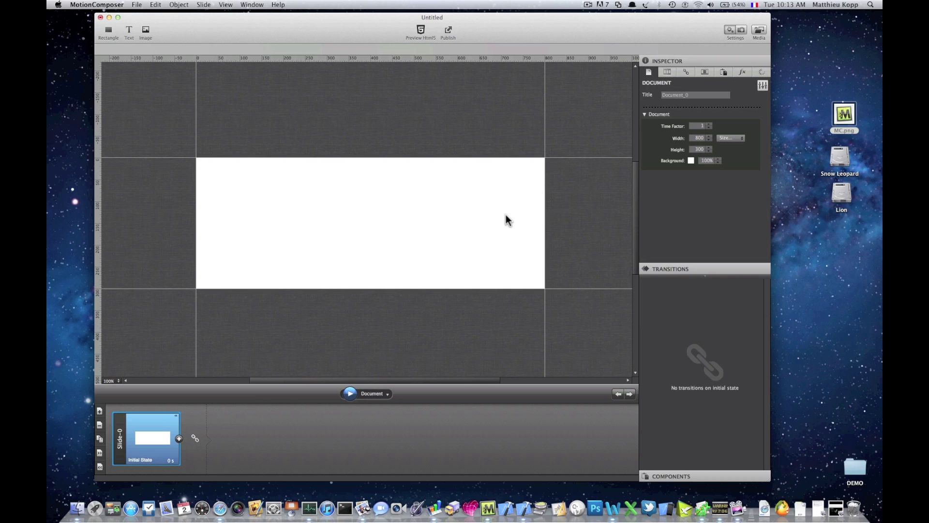
click(846, 116)
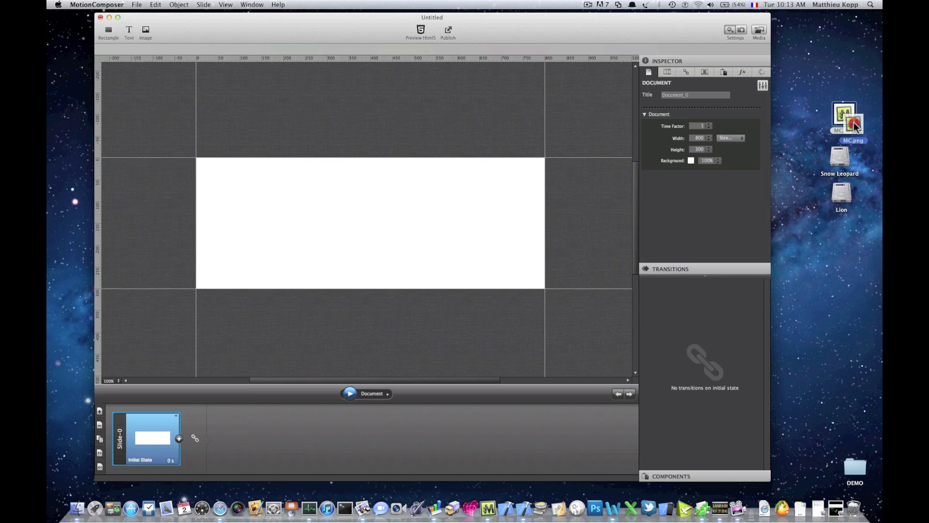
Drop MC.png onto the banner's left end with no entrance effect, then browse and close the Media Manager.
drag(847, 116, 258, 207)
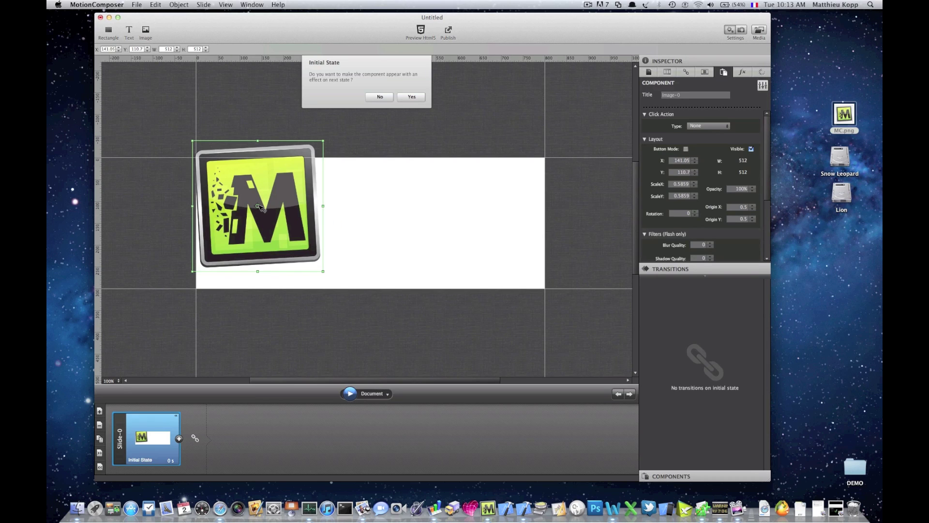
click(379, 97)
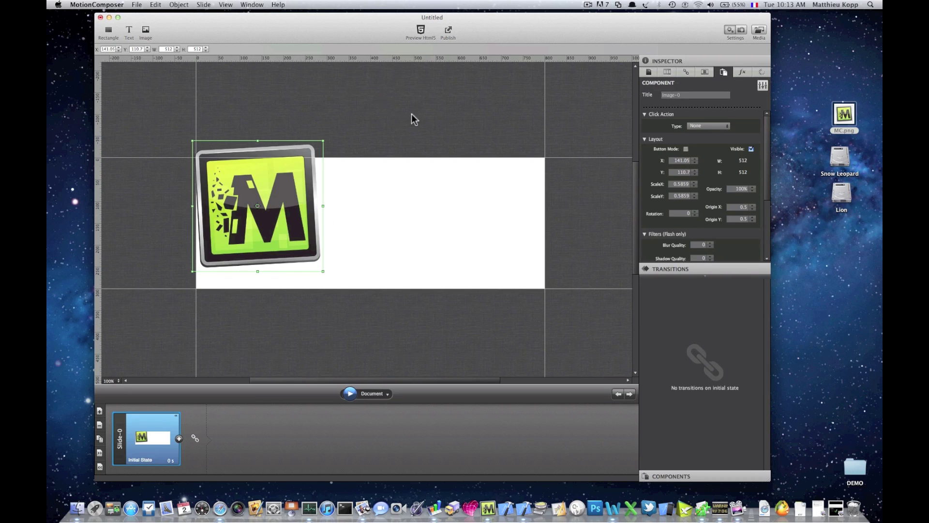
click(759, 32)
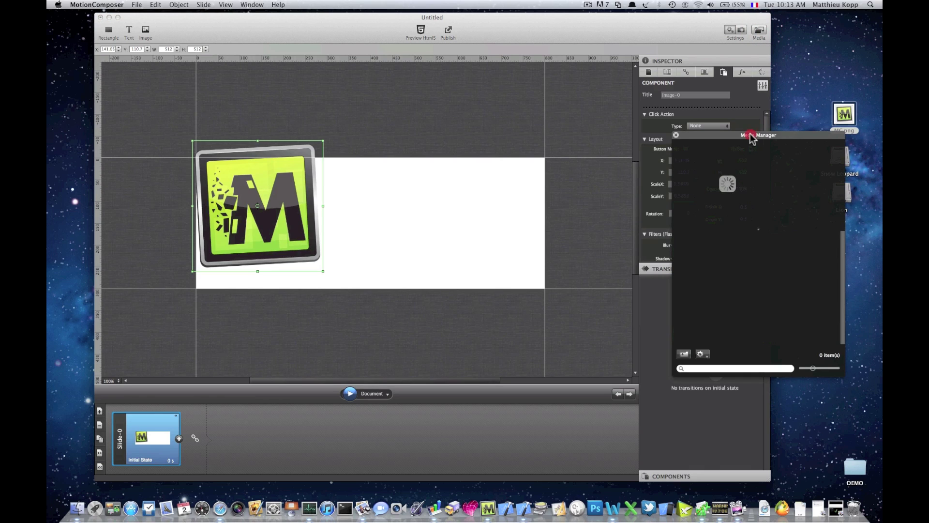
mouse_move(750, 137)
mouse_down()
mouse_move(748, 167)
mouse_move(757, 150)
mouse_up()
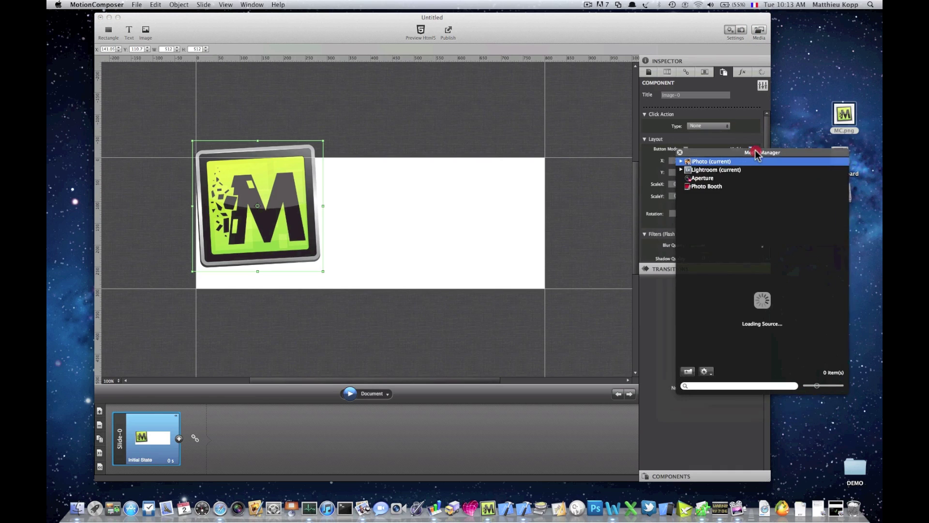
click(708, 183)
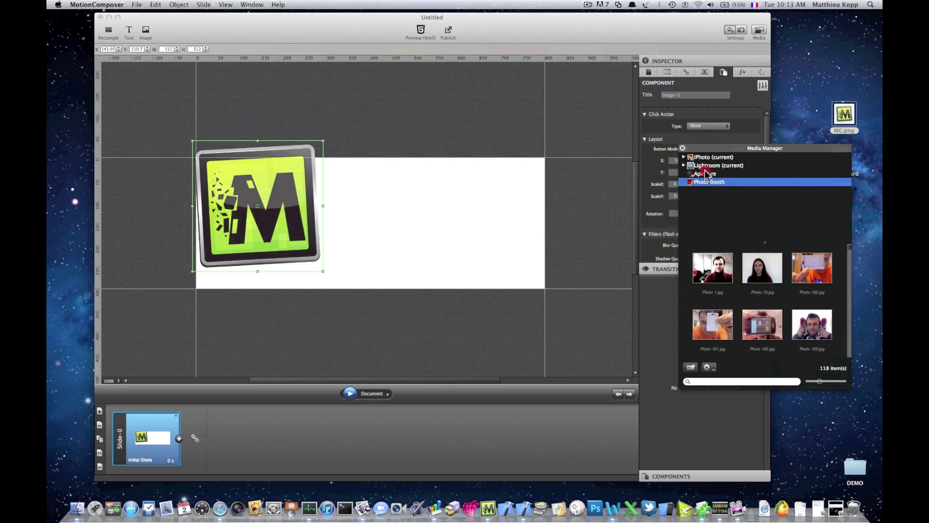
click(707, 173)
click(702, 165)
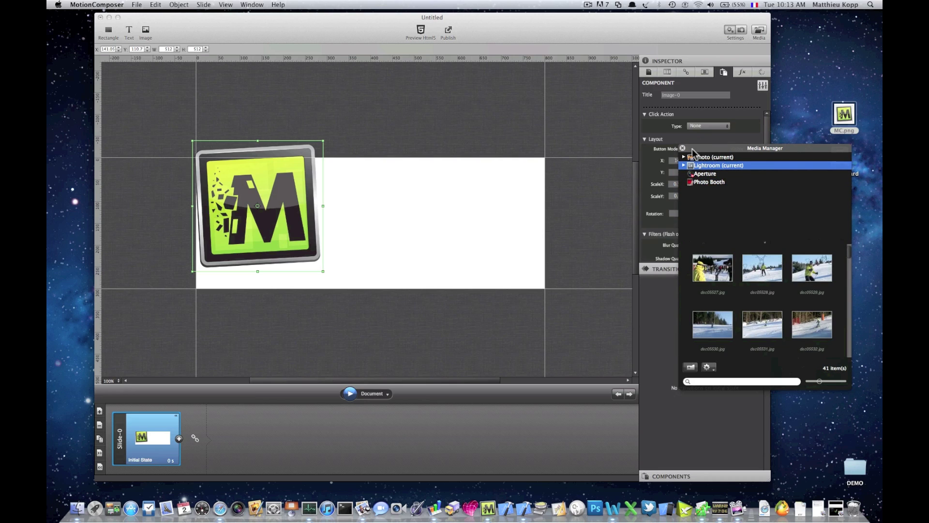
click(683, 148)
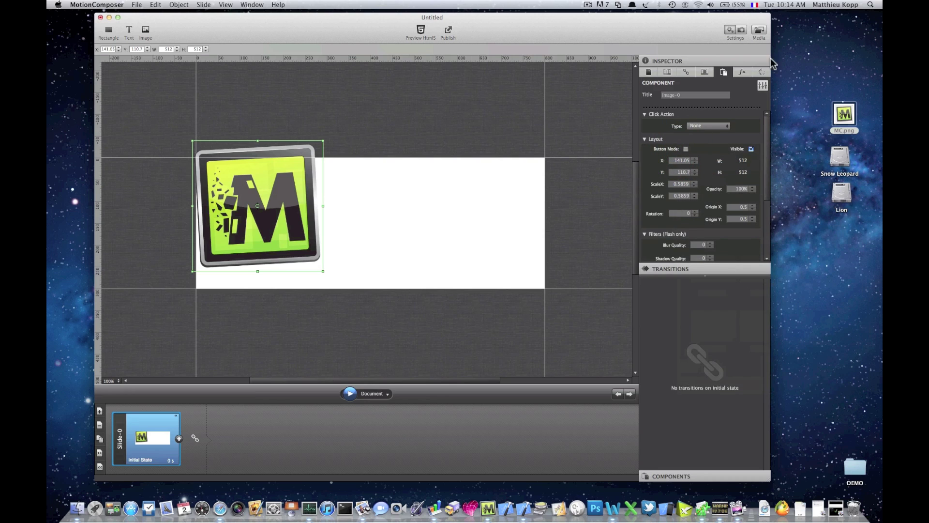
Show the image library with MC.png at 512 × 512, cancelling a trial crop of the logo.
click(741, 30)
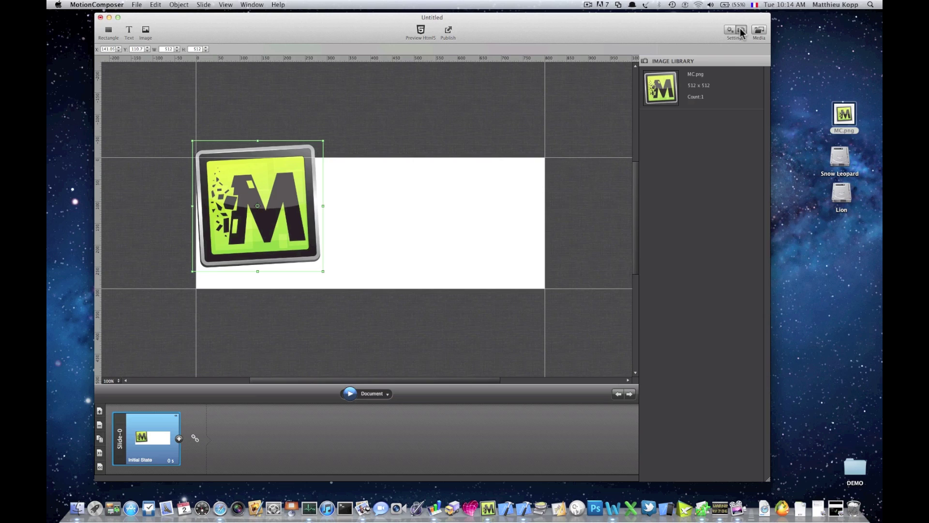
mouse_move(709, 76)
mouse_move(720, 102)
click(757, 103)
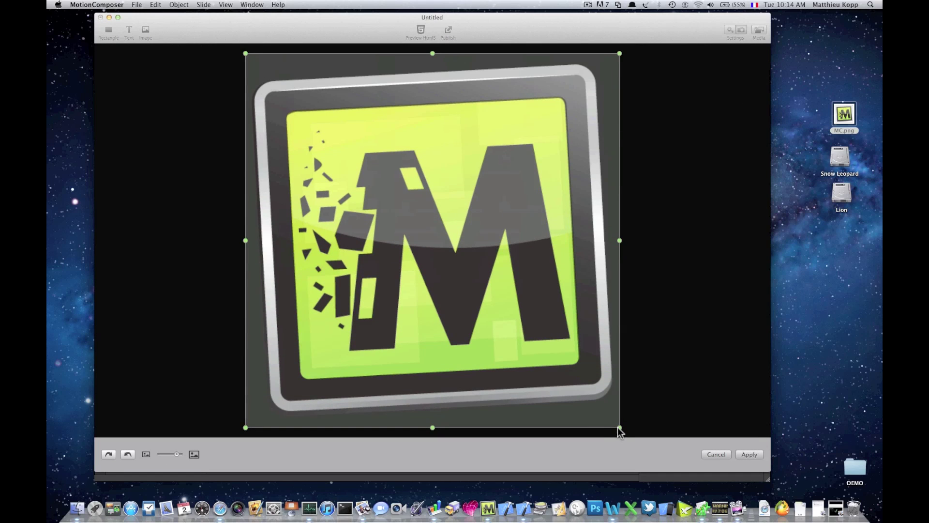
mouse_move(620, 428)
mouse_down()
mouse_move(504, 280)
mouse_move(632, 416)
mouse_up()
click(722, 456)
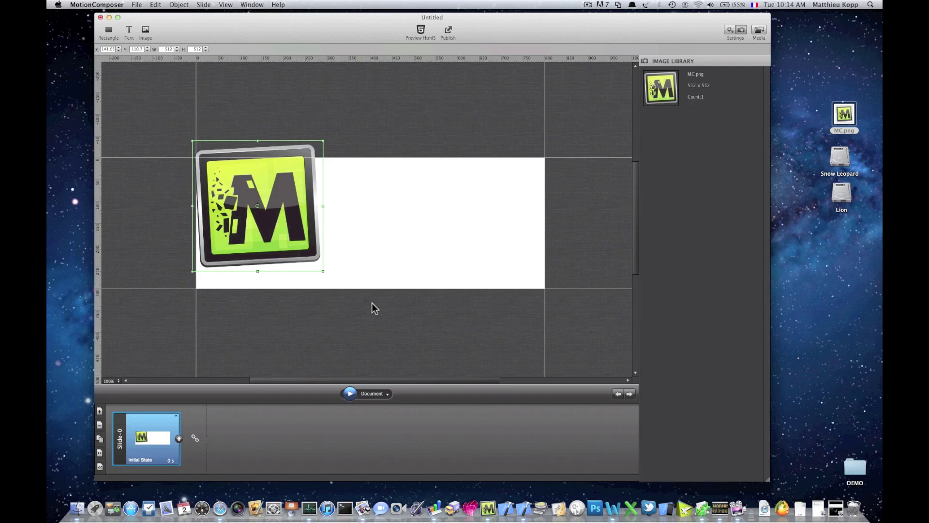
Scale the logo down and move it just above the banner's top-left edge.
drag(323, 271, 301, 272)
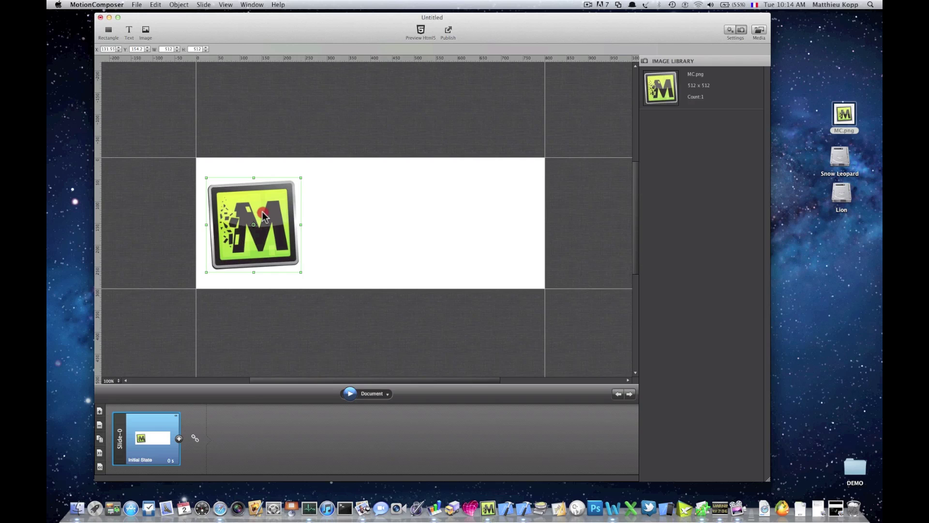
drag(263, 209, 259, 92)
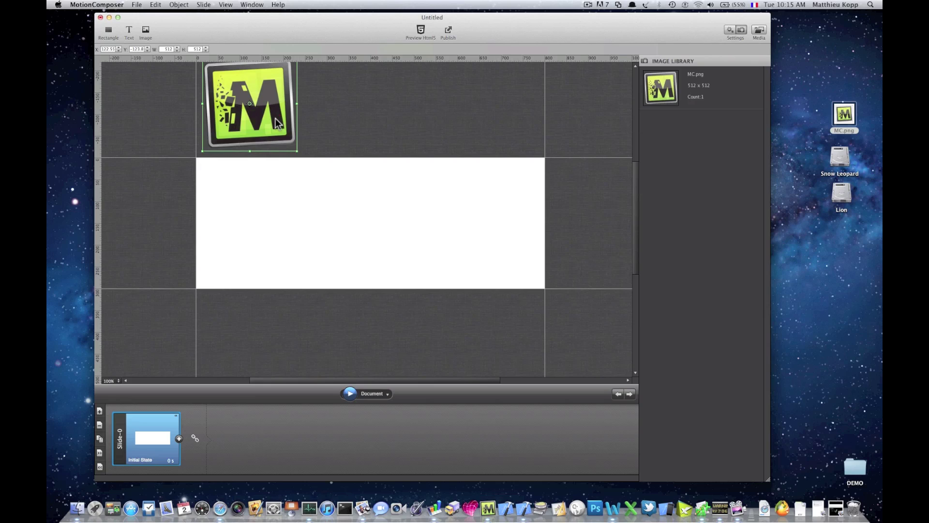
drag(276, 121, 291, 120)
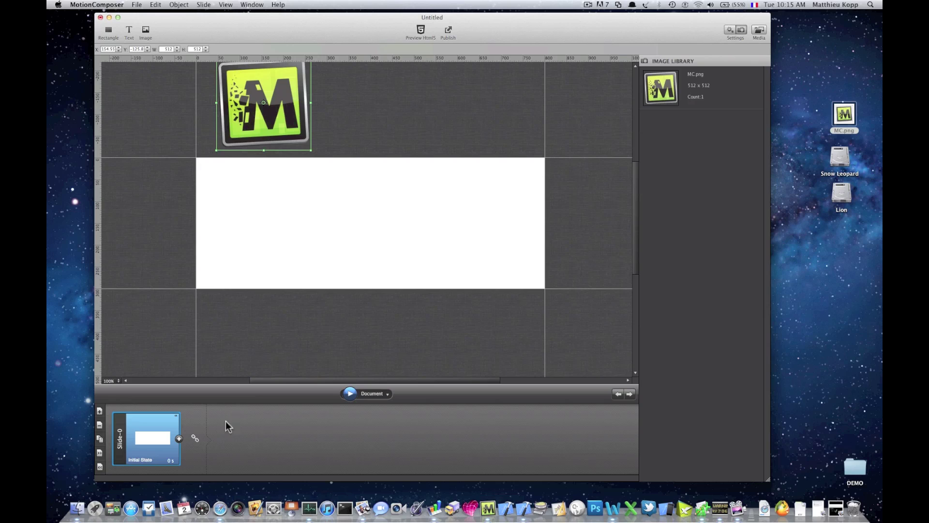
Add a 1 s state with the logo dropped onto the banner's left side, and preview it.
click(178, 439)
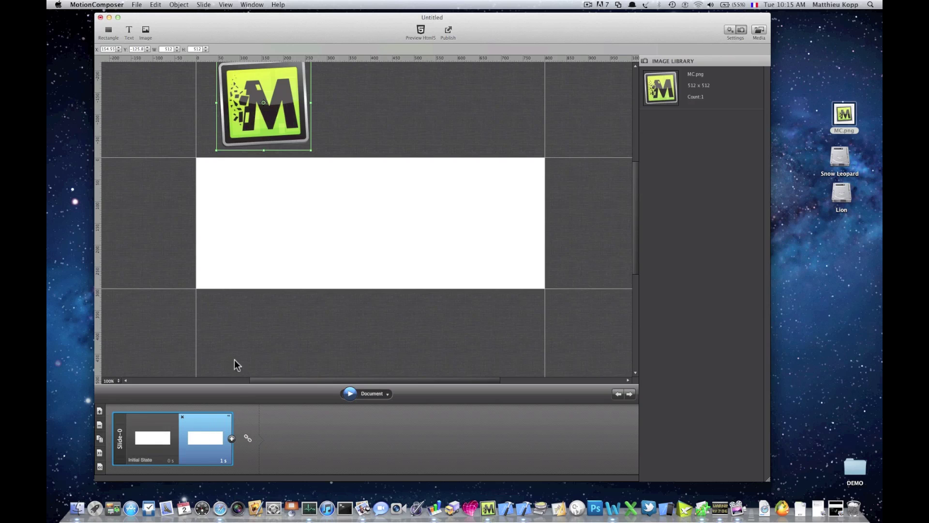
drag(277, 108, 273, 235)
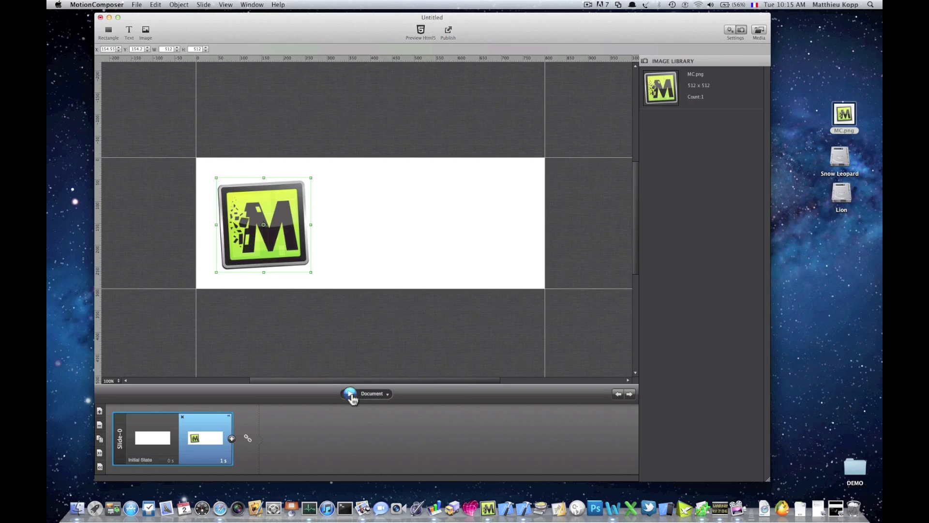
click(351, 396)
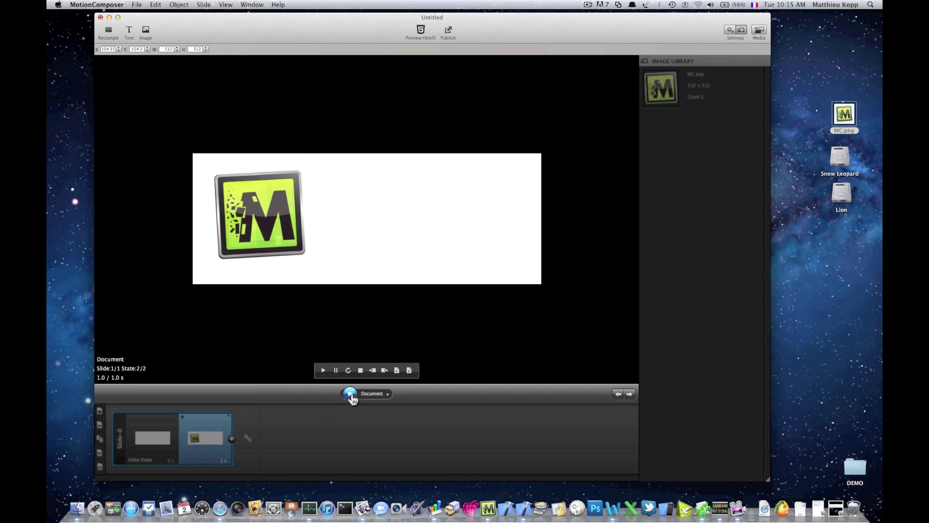
click(361, 369)
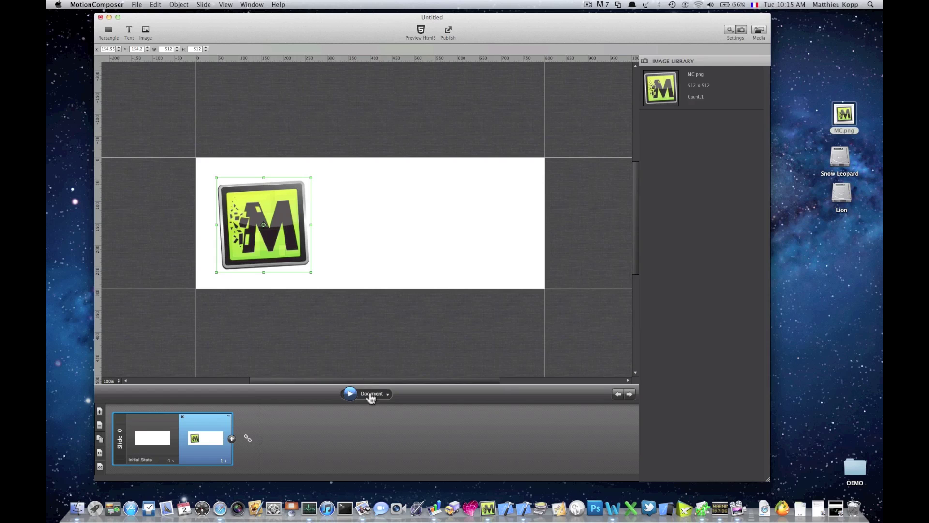
click(387, 396)
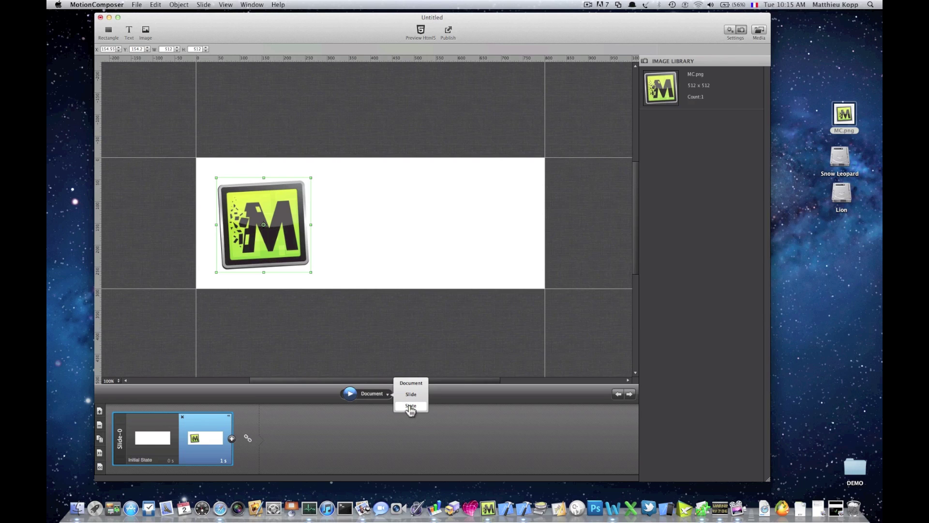
click(419, 361)
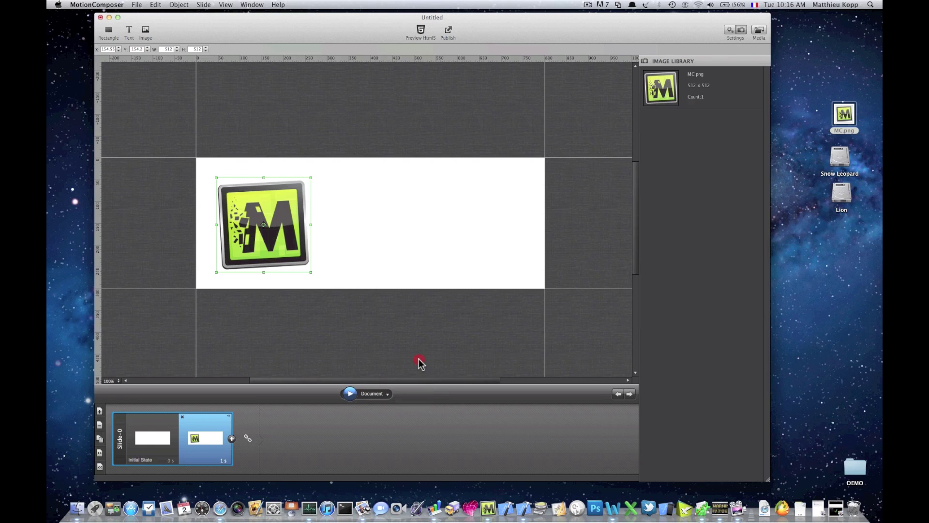
Select the logo, set the preview to State, and change its Y transition end to 200.
click(743, 29)
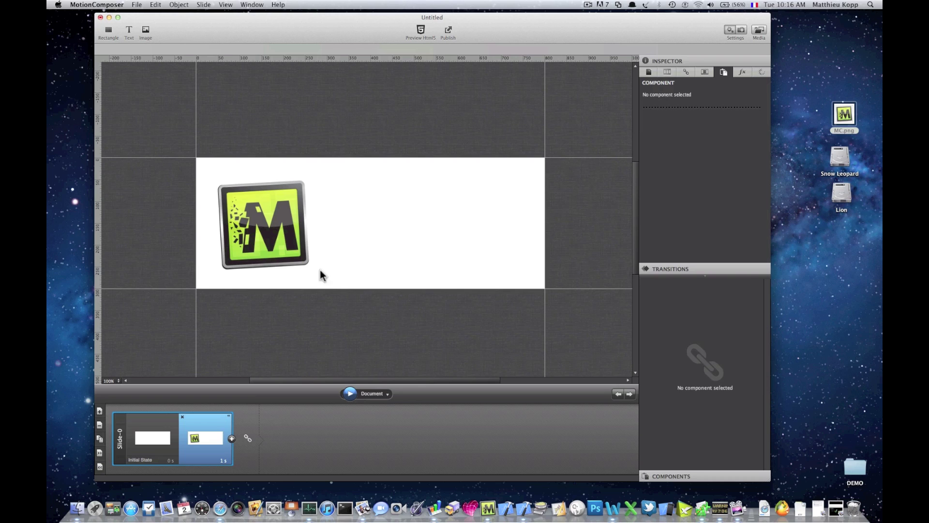
click(299, 261)
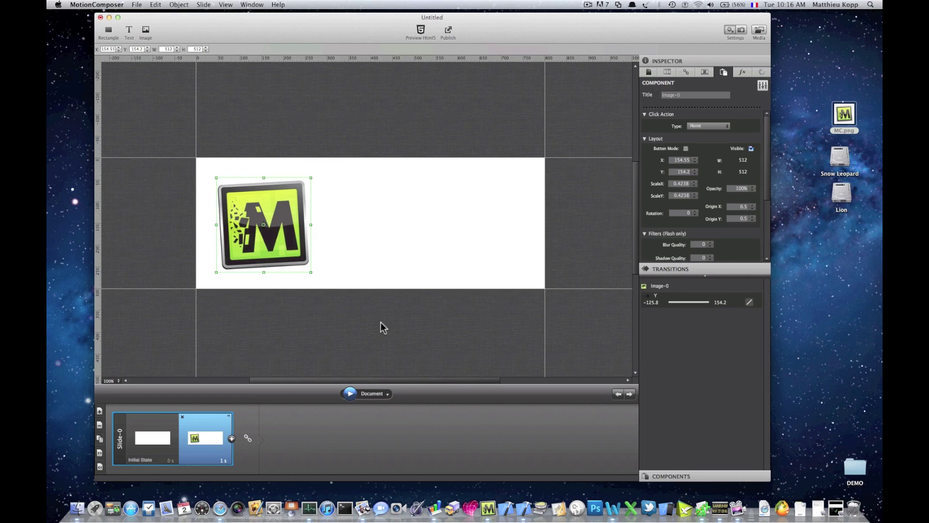
click(386, 394)
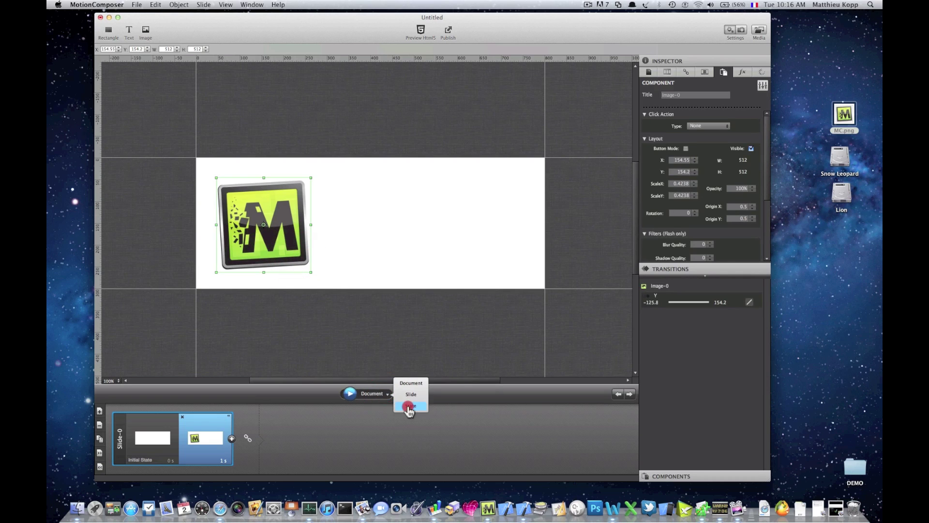
click(410, 406)
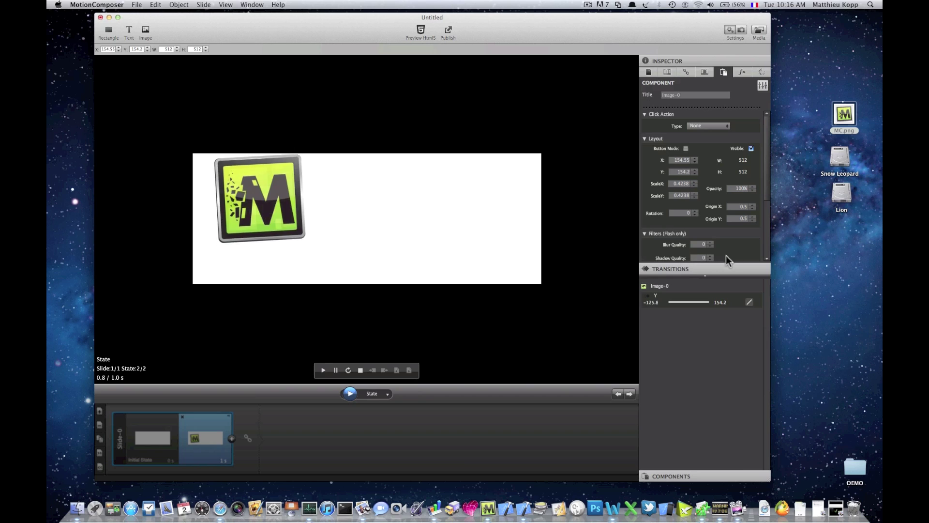
mouse_move(676, 309)
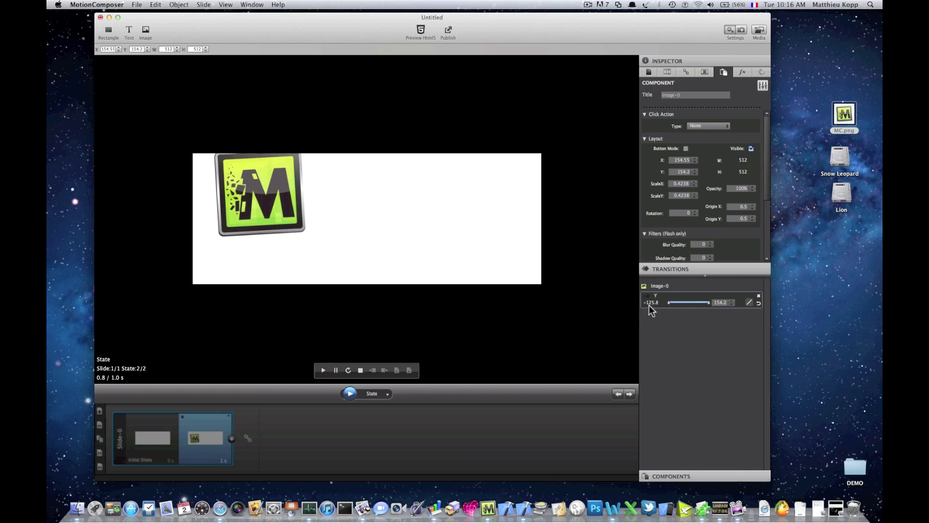
click(725, 303)
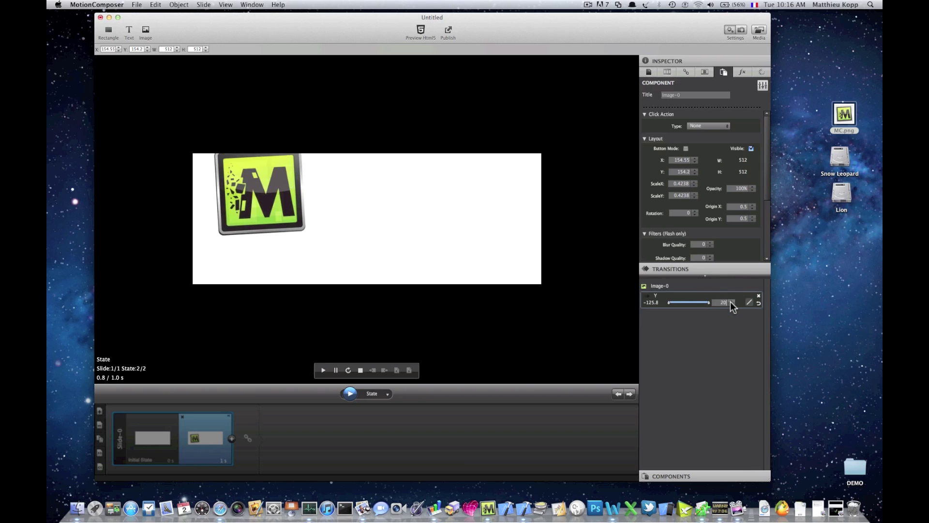
key(Return)
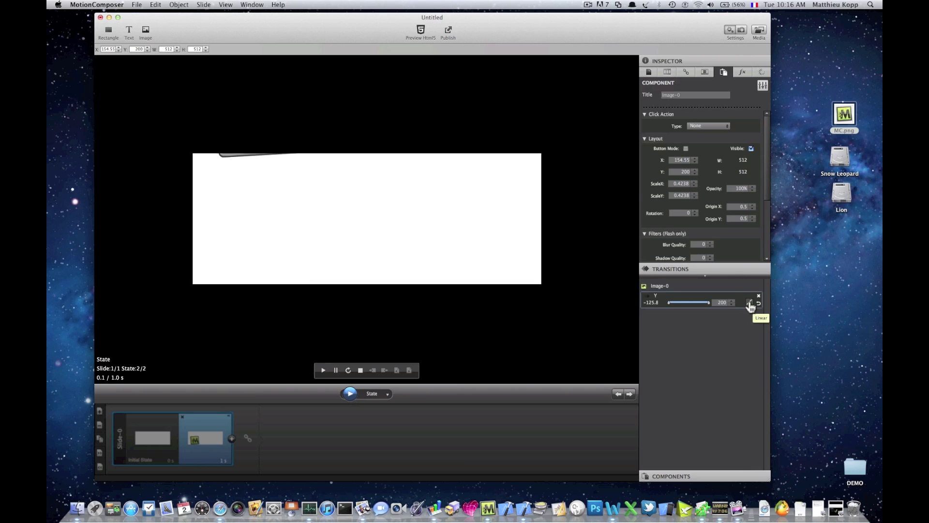
Give the Y transition a bounce easing from the easing picker, then stop the preview.
click(750, 305)
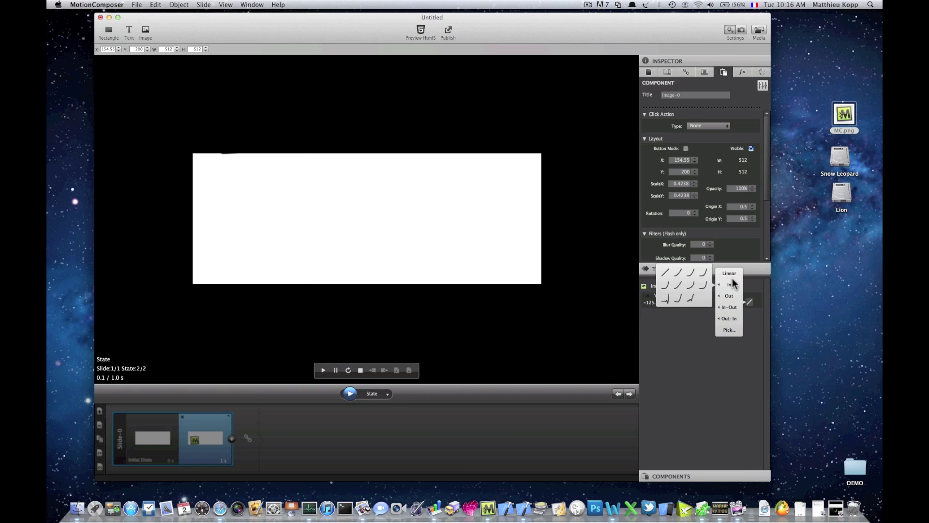
mouse_move(731, 289)
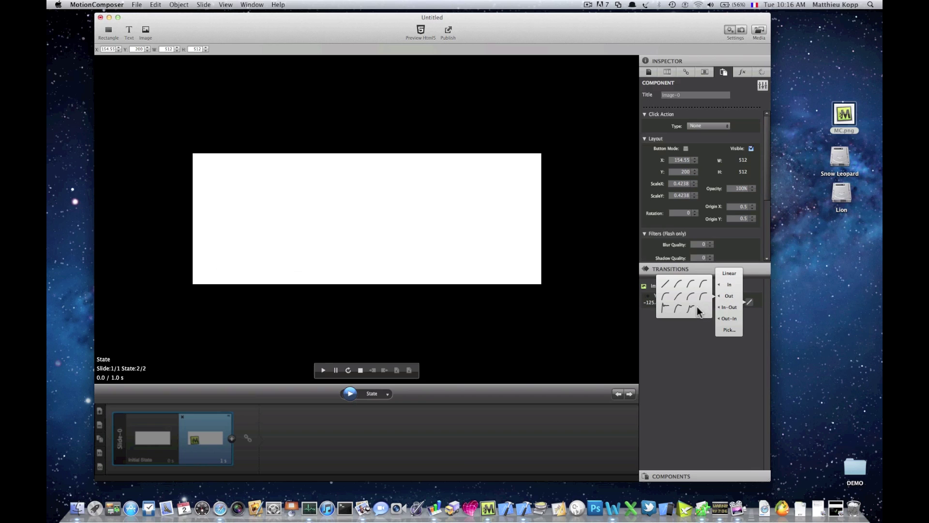
click(689, 310)
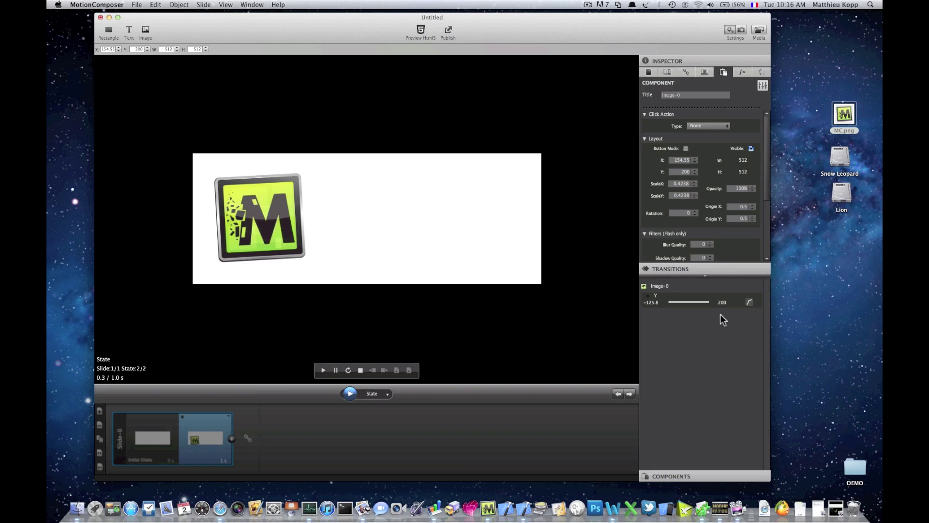
click(749, 303)
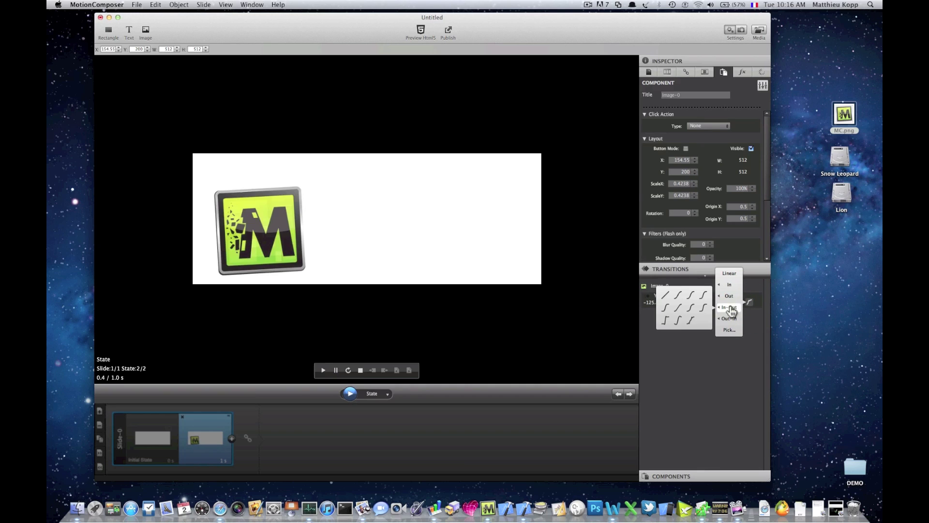
click(729, 331)
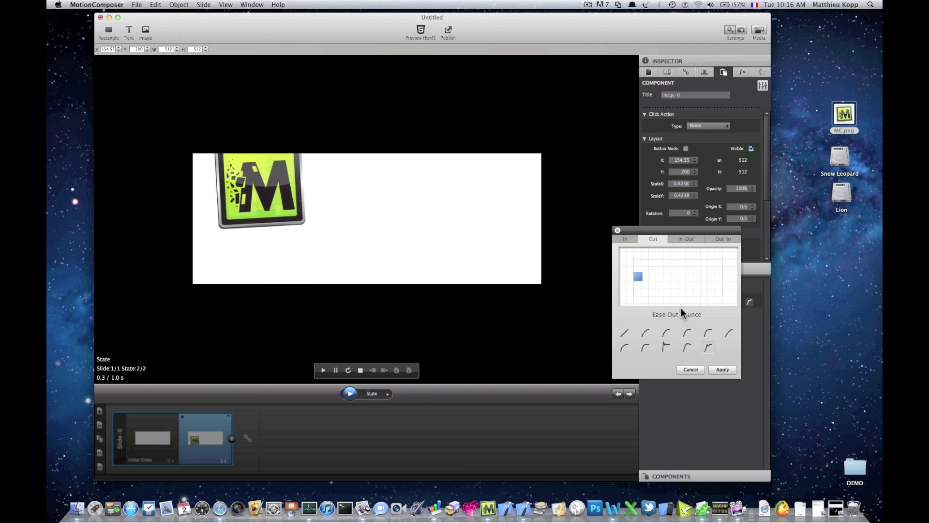
click(684, 237)
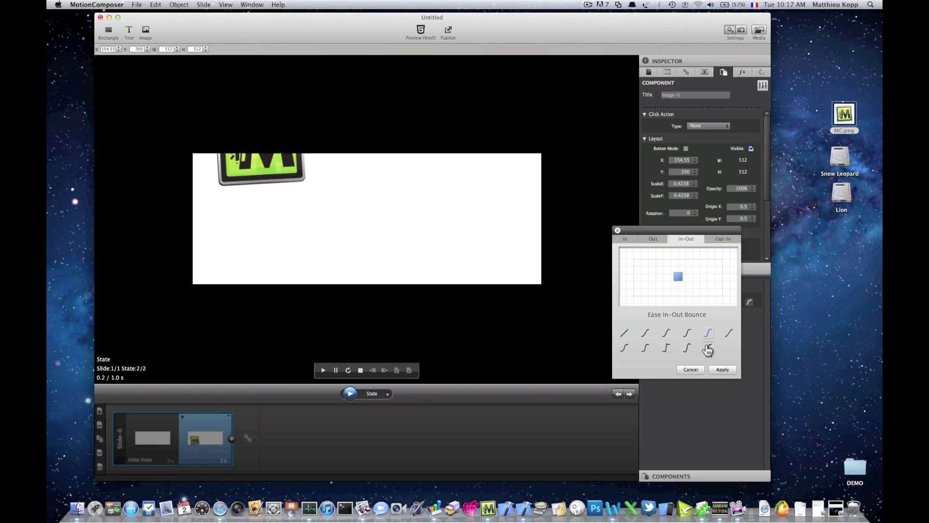
click(618, 231)
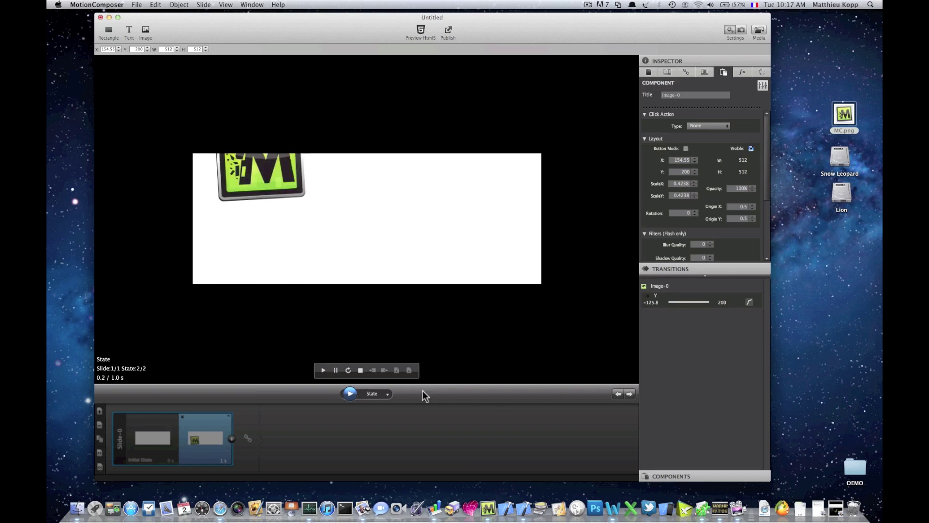
click(361, 371)
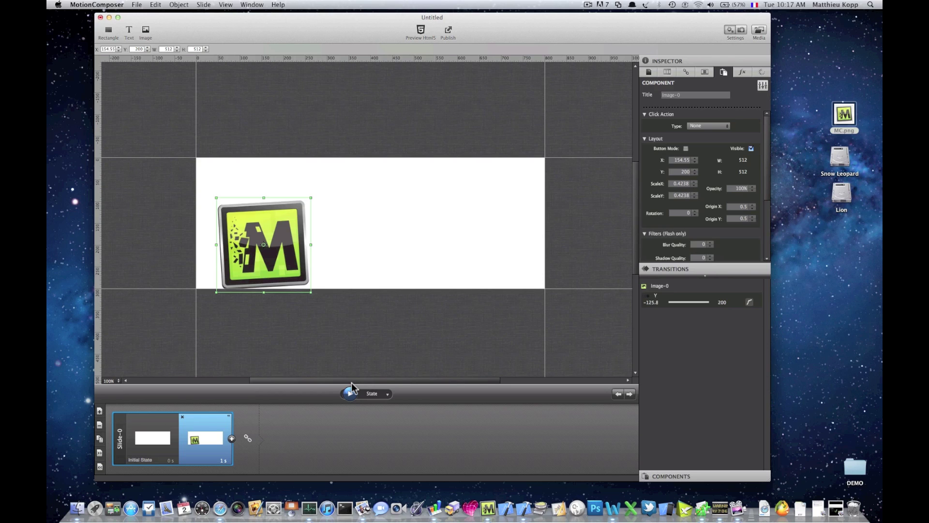
Change the logo's Y transition end value to 180.
mouse_move(715, 302)
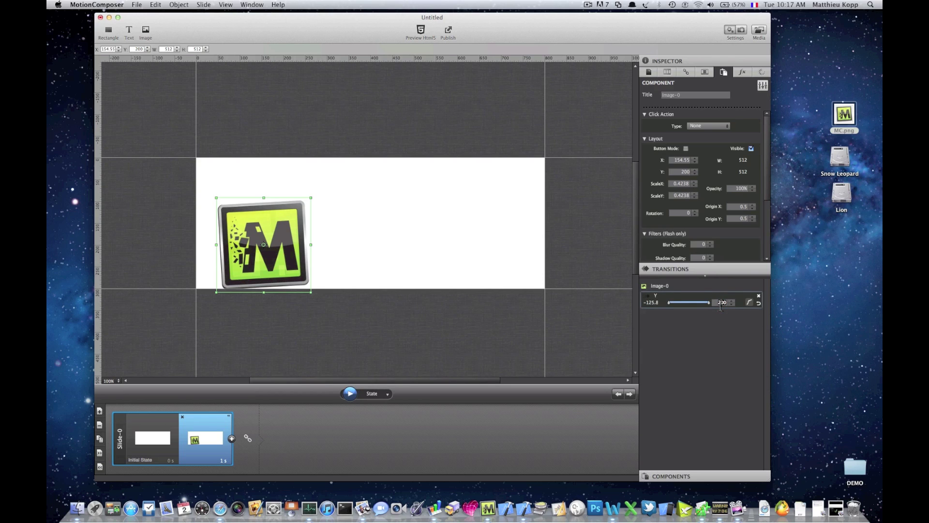
text(180)
key(Return)
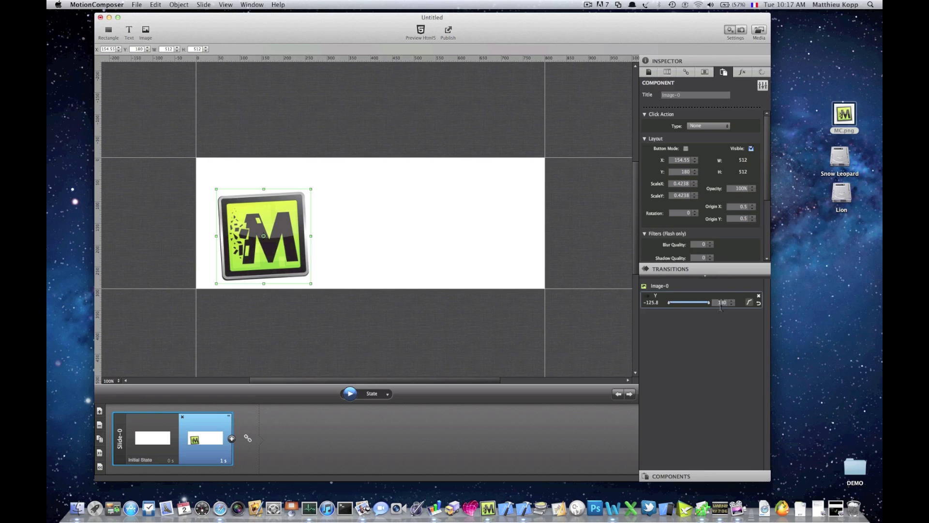
Add a third state after the second and set its duration to 2 seconds.
click(232, 439)
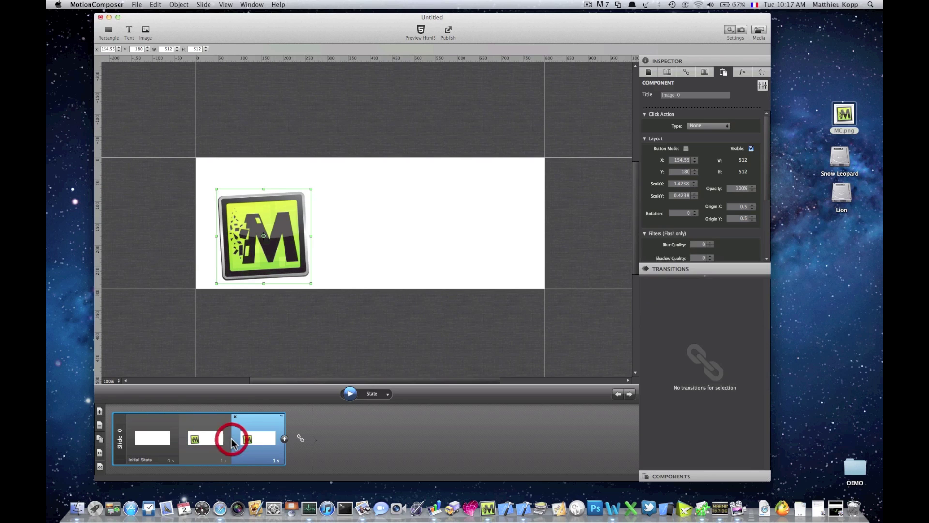
click(274, 461)
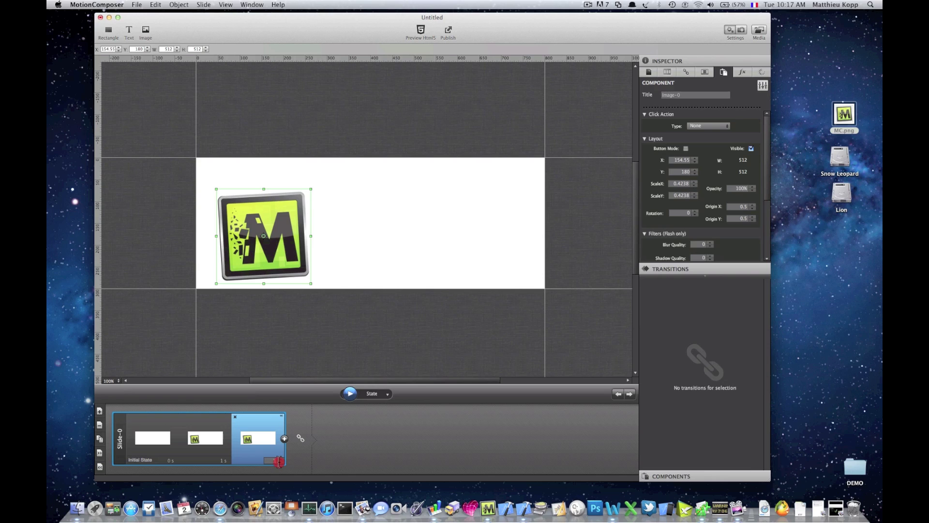
click(280, 462)
click(285, 439)
Add a fourth 1 s state and insert the default 'This is some Vector Text !' text.
click(285, 439)
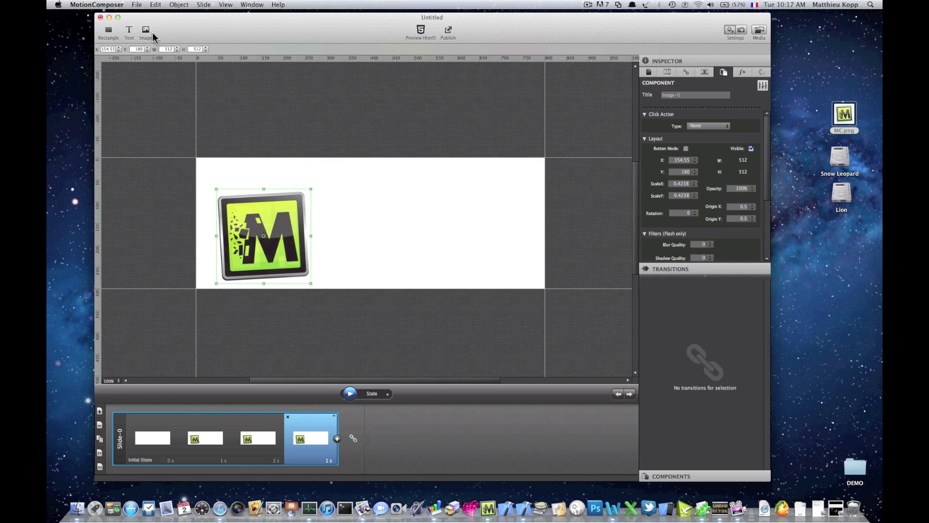
click(129, 32)
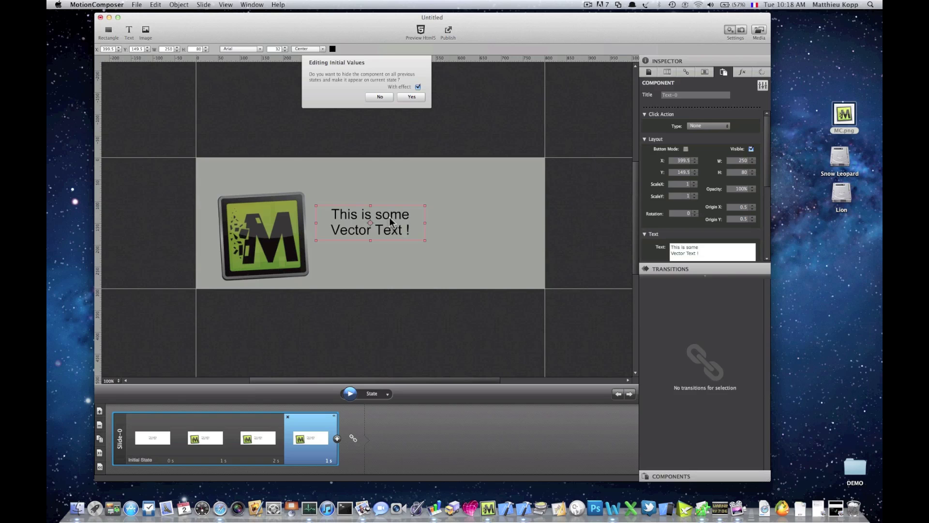
Move the text box to the right of the logo and enlarge it to 332 by 121.
drag(390, 219, 445, 220)
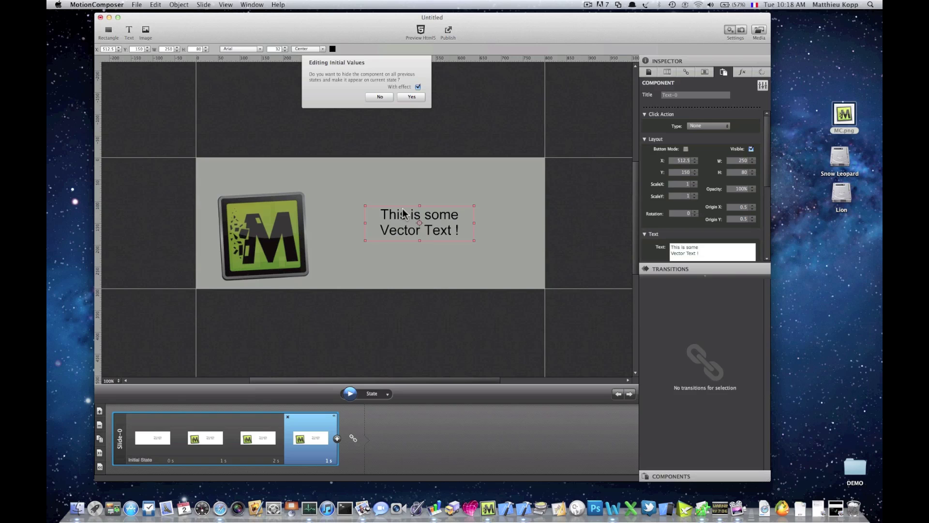
click(475, 240)
mouse_move(475, 241)
mouse_down()
mouse_move(504, 255)
mouse_move(486, 253)
mouse_up()
click(437, 221)
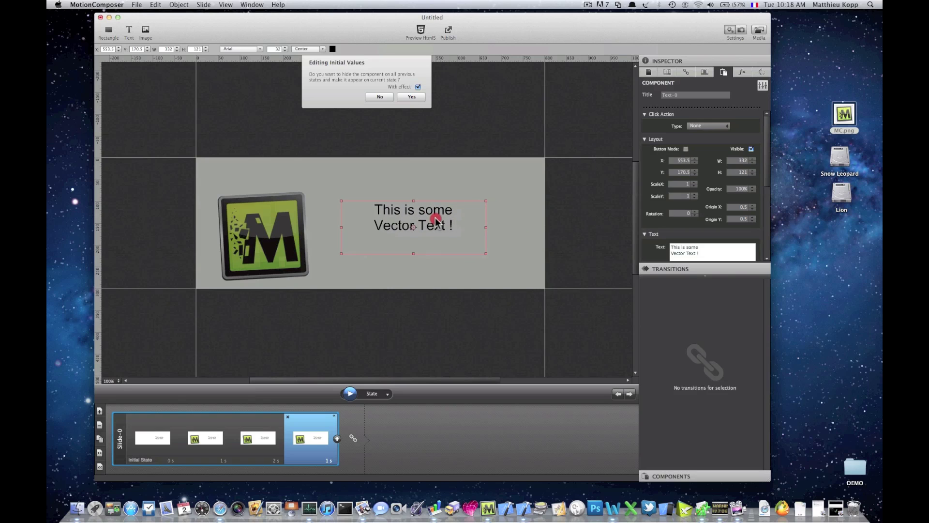
Change the text to 'Welcome to Motion Composer !', fit the box height, and show it only from this state.
double_click(380, 208)
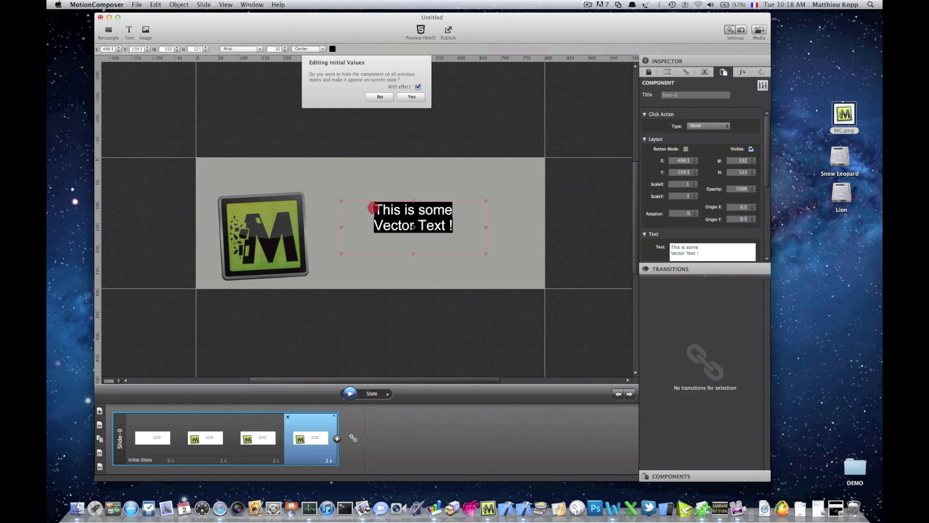
text(Welco)
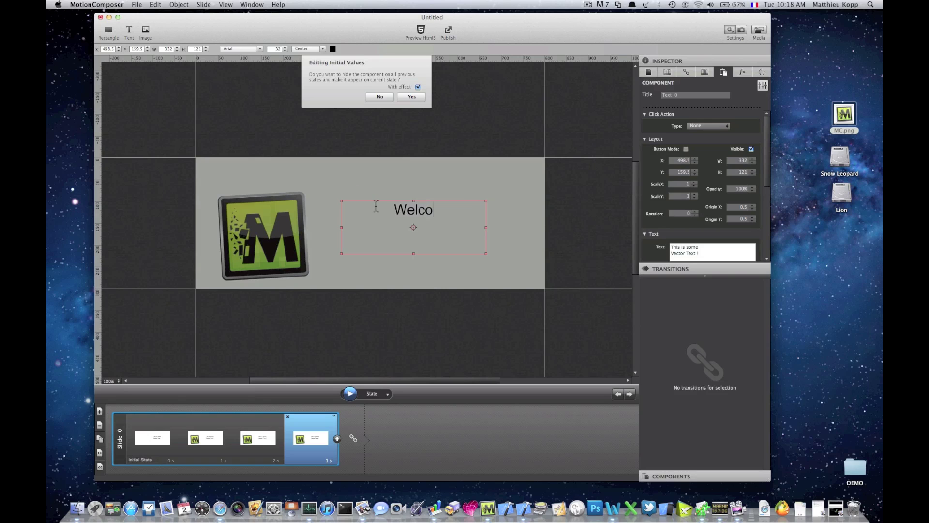
text(me )
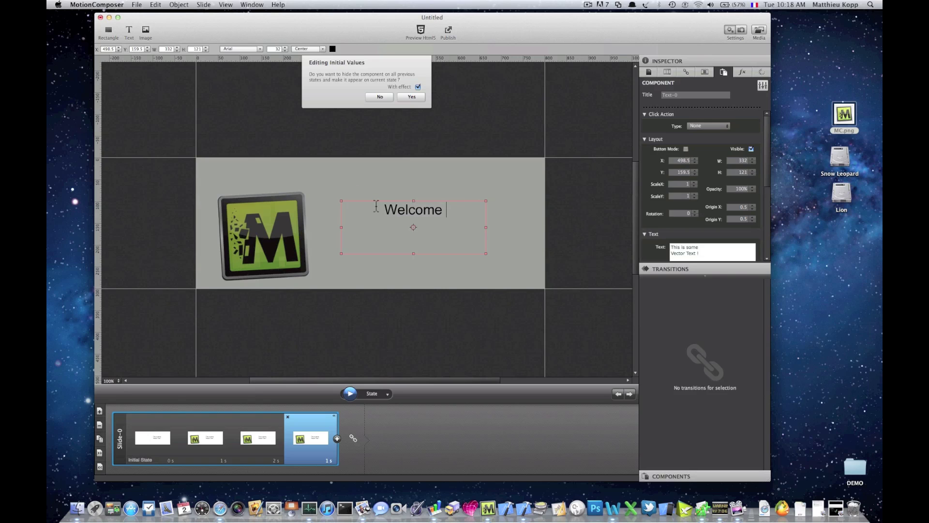
text(to Motion C)
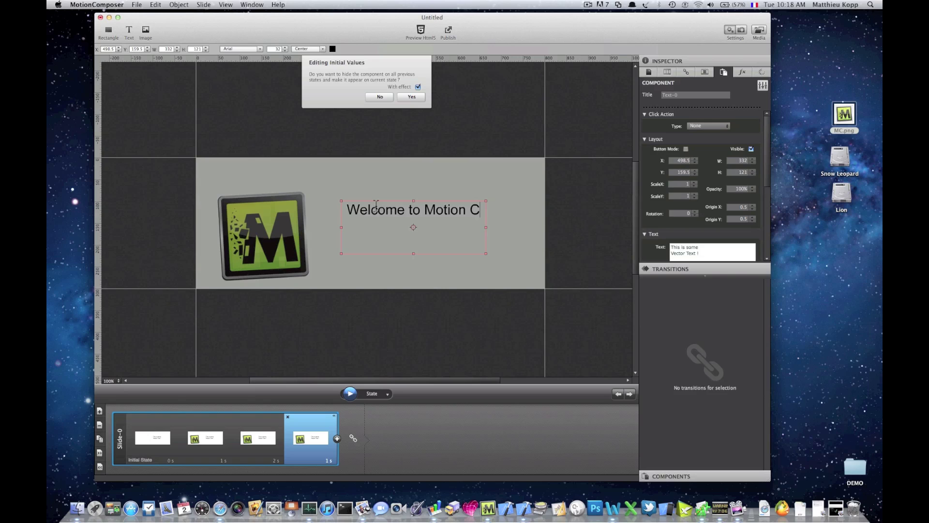
text(omposer !)
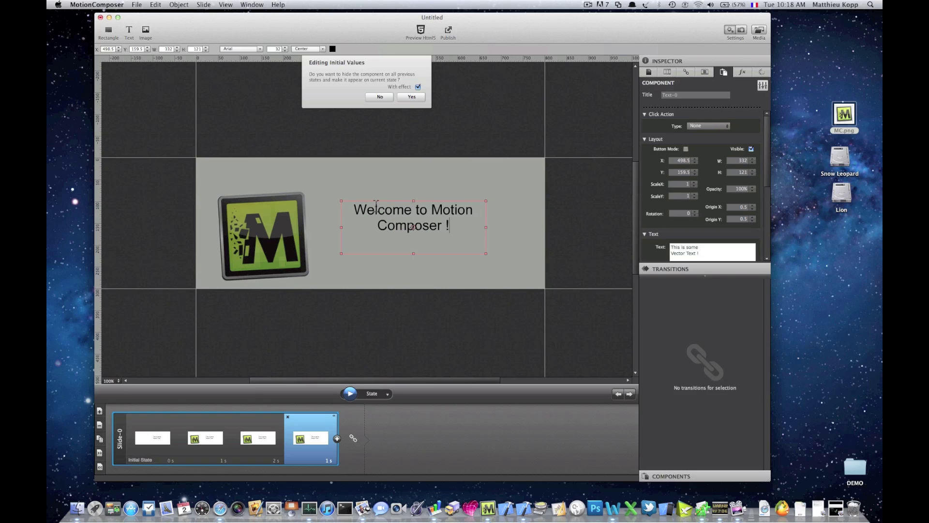
drag(414, 255, 417, 219)
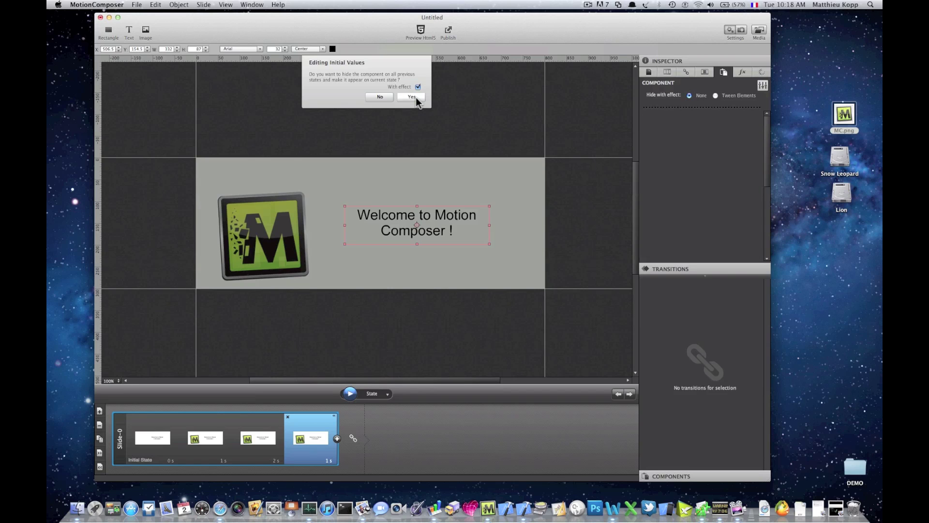
click(412, 97)
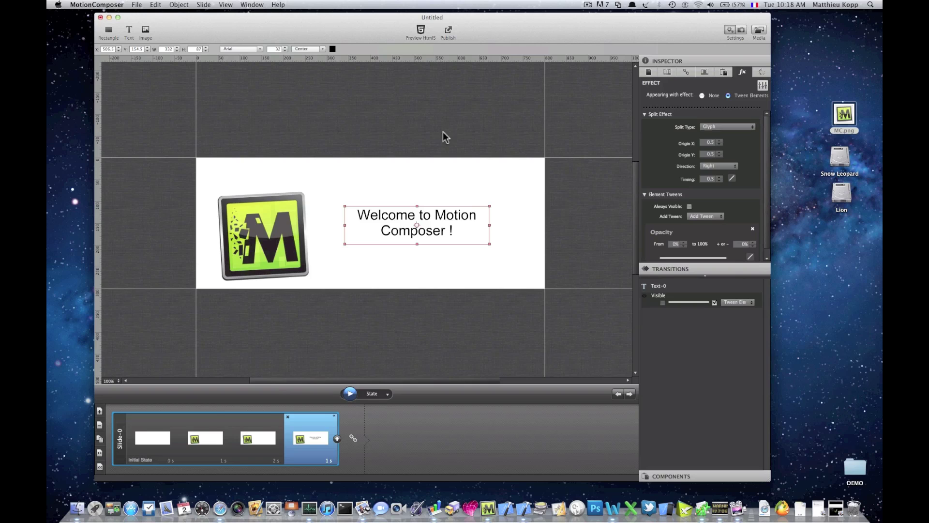
Make the welcome text visible in the fourth state and preview the animation.
click(705, 72)
click(718, 73)
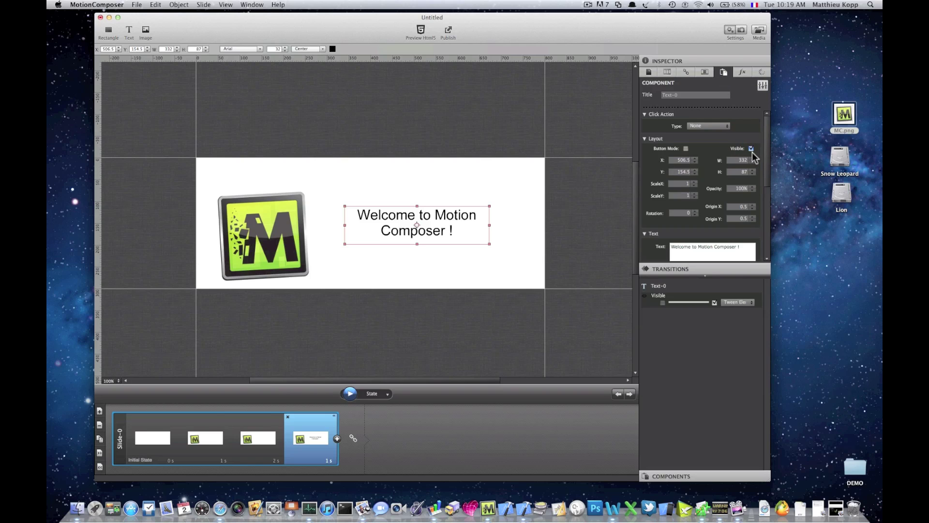
click(260, 438)
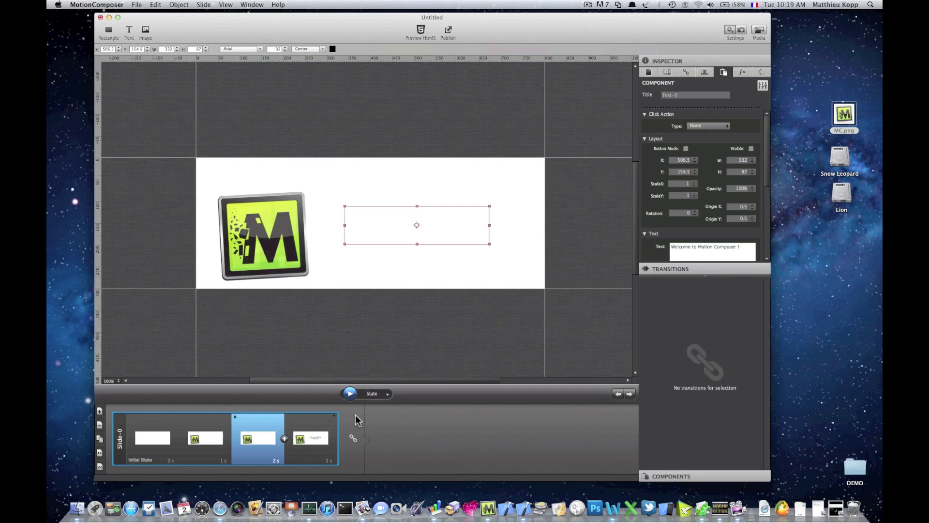
click(320, 439)
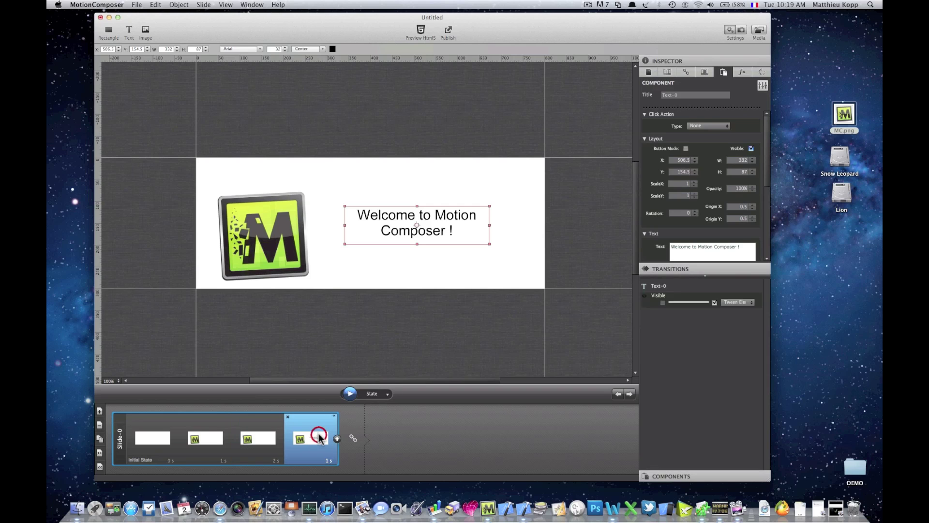
click(350, 395)
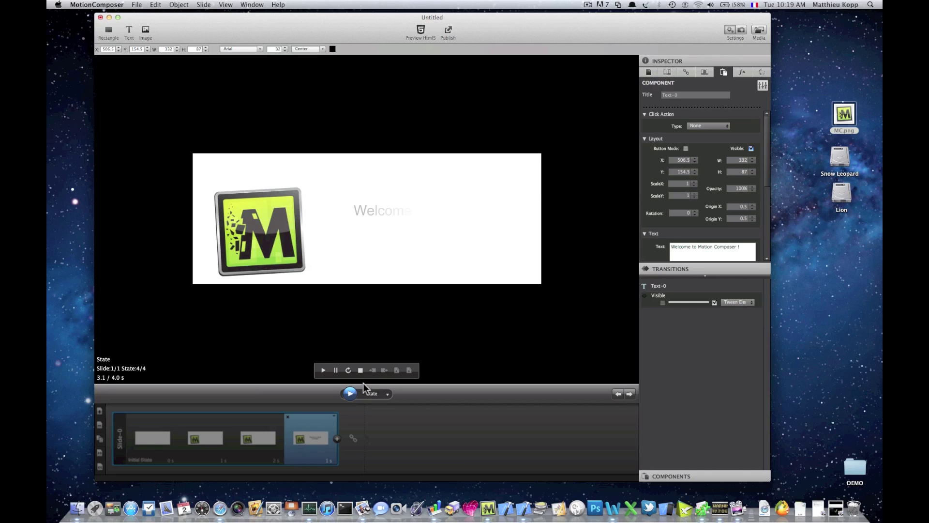
click(360, 370)
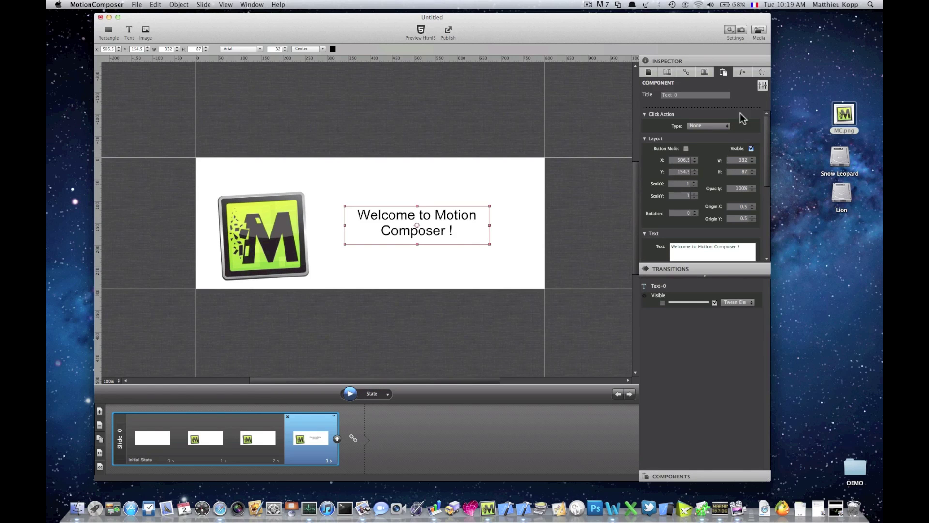
Keep the text's appearance split by Glyph and select its 0%-to-100% Opacity tween.
click(744, 73)
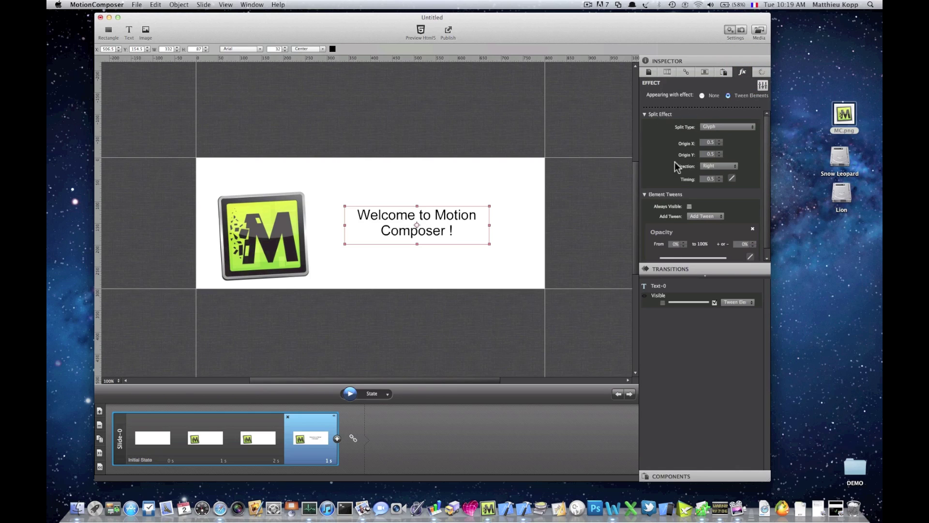
click(721, 127)
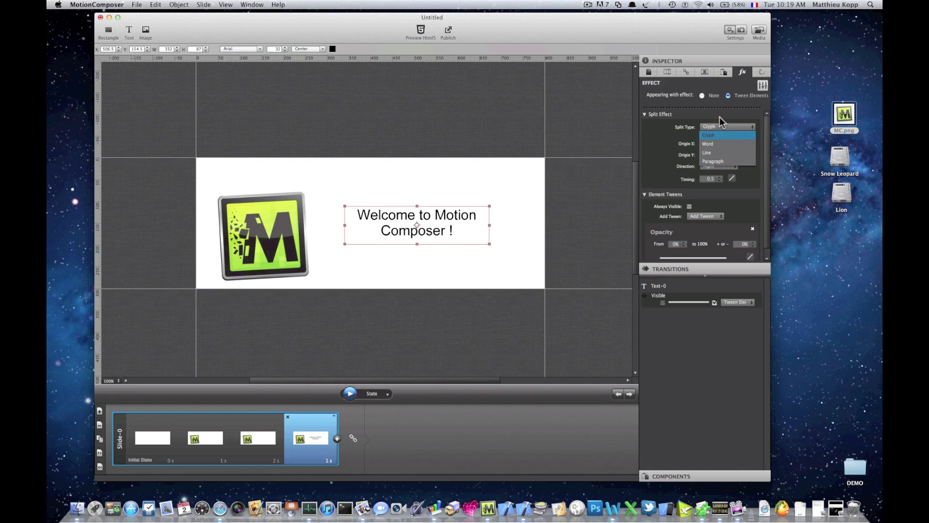
click(719, 117)
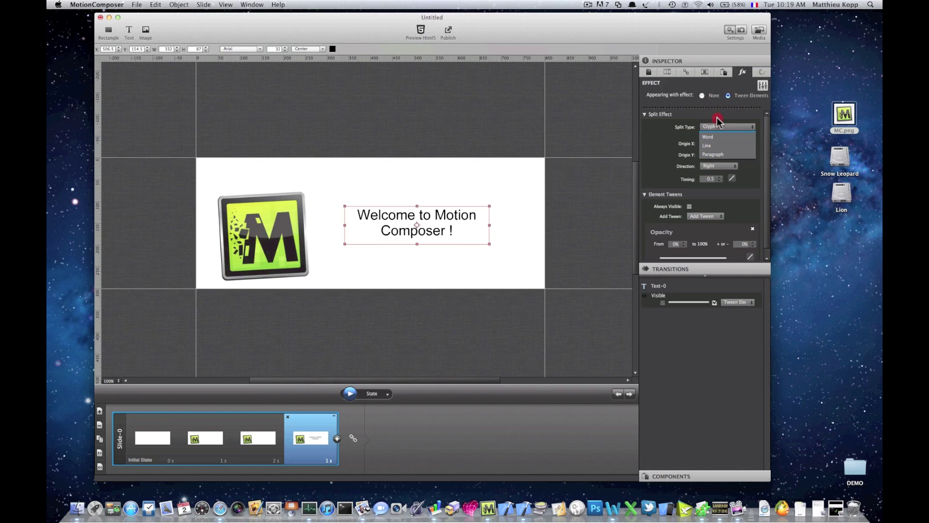
click(647, 116)
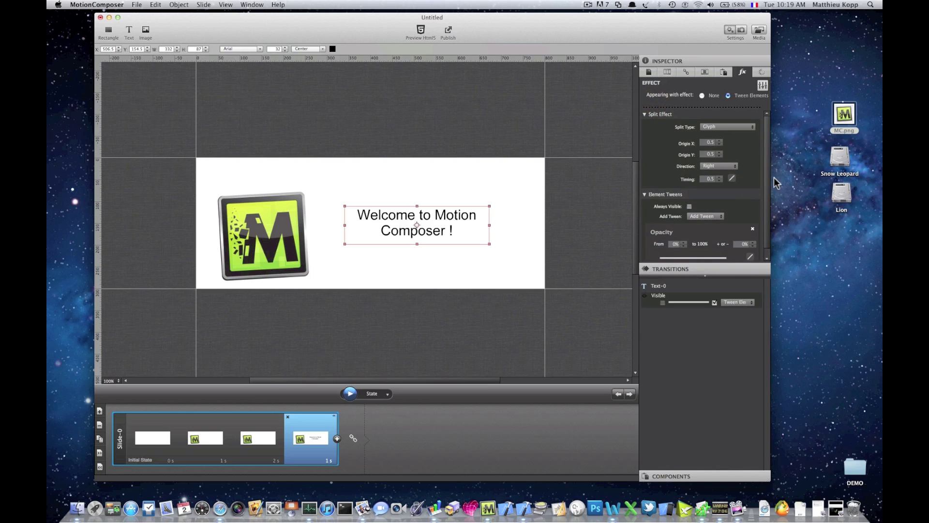
scroll(768, 190, down, 1)
click(765, 220)
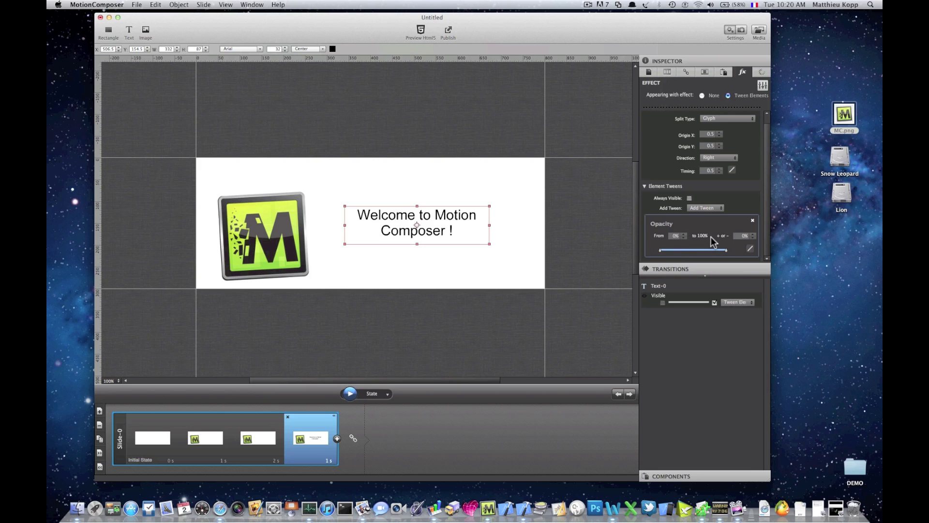
click(720, 207)
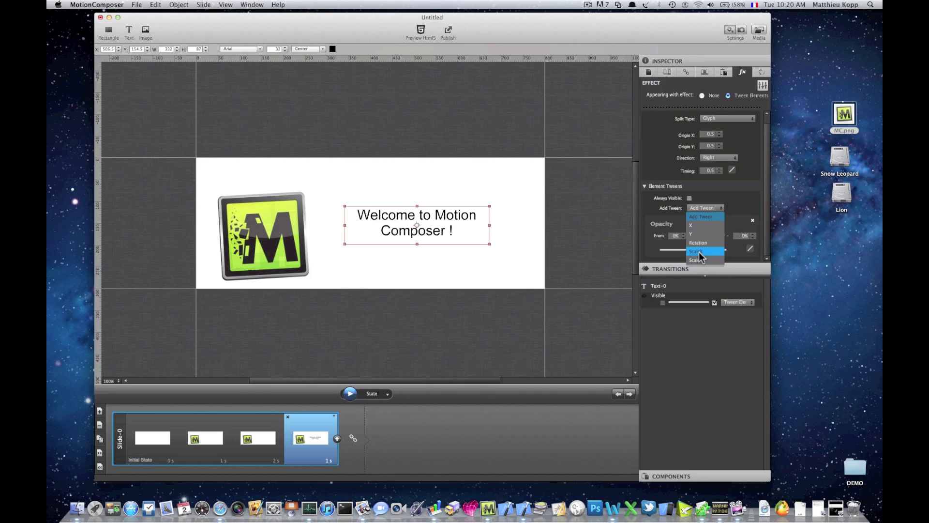
Add Scale X and Scale Y tweens to the welcome text's split effect.
click(700, 252)
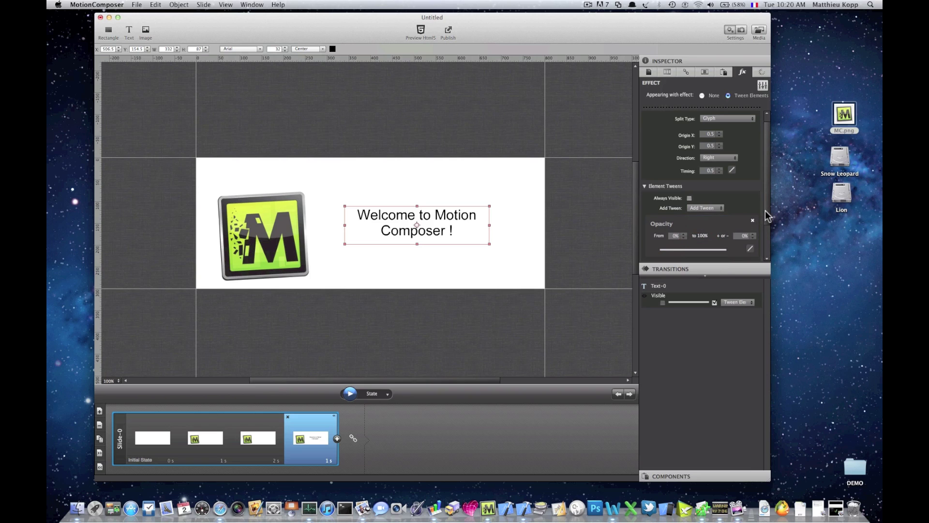
drag(768, 216, 768, 245)
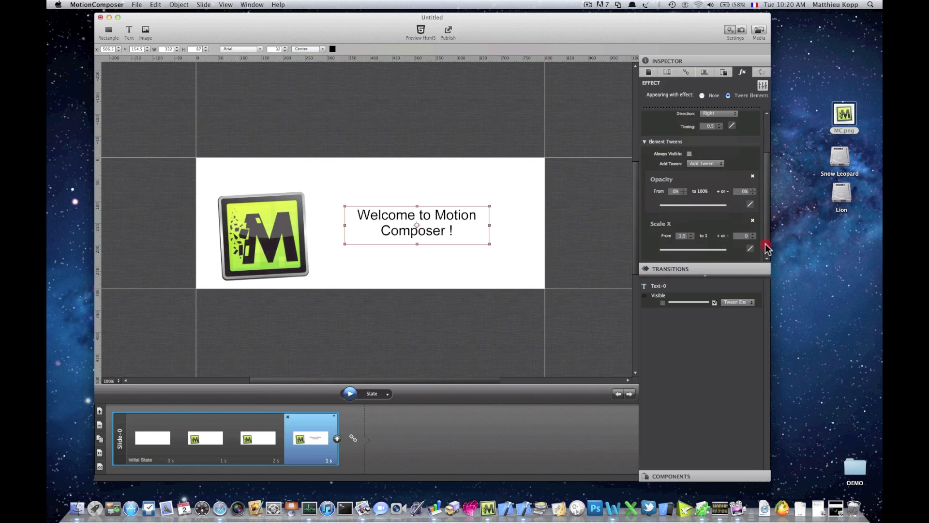
click(708, 163)
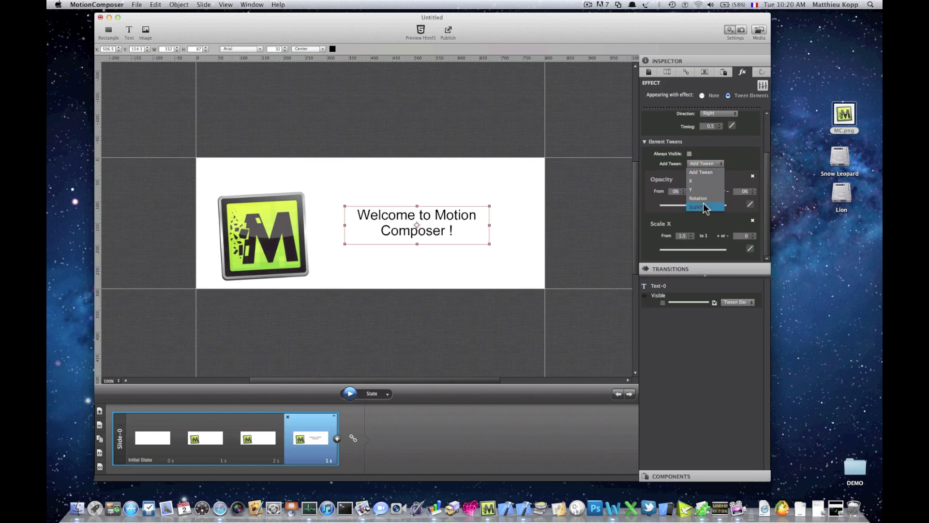
click(705, 209)
drag(768, 196, 766, 228)
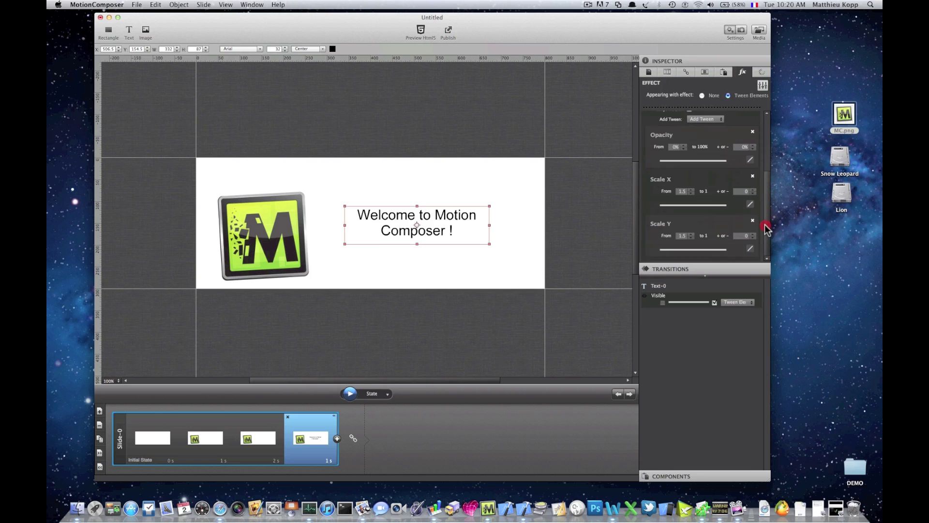
Set both Scale tweens to start from 5 and preview the letter animation.
click(683, 191)
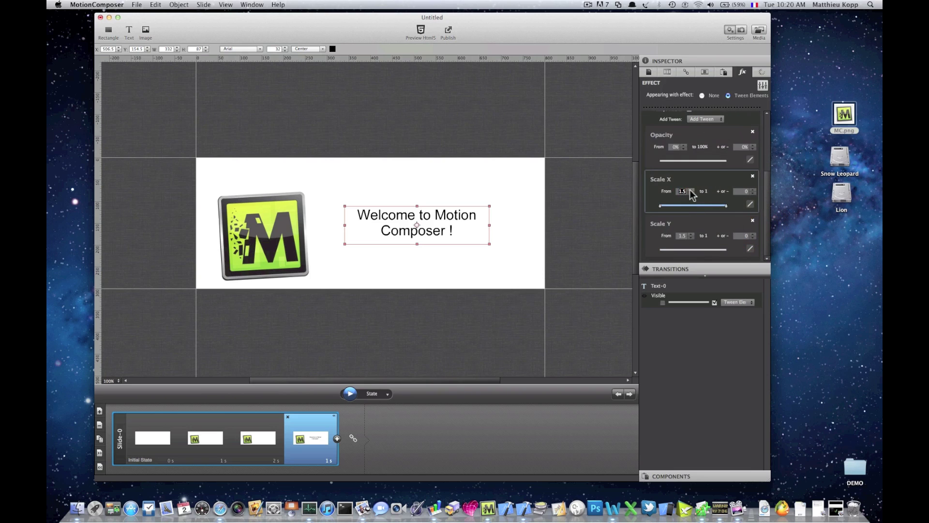
text(5)
click(682, 236)
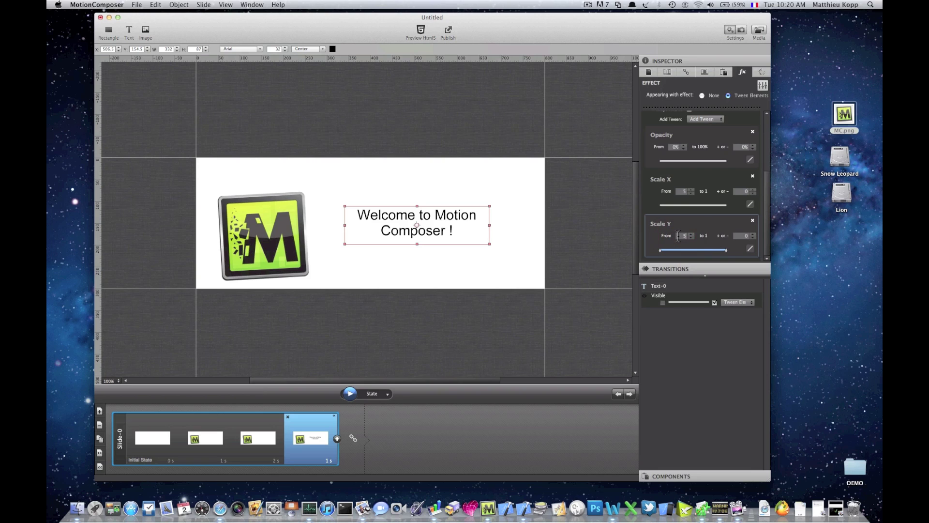
text(5)
click(350, 393)
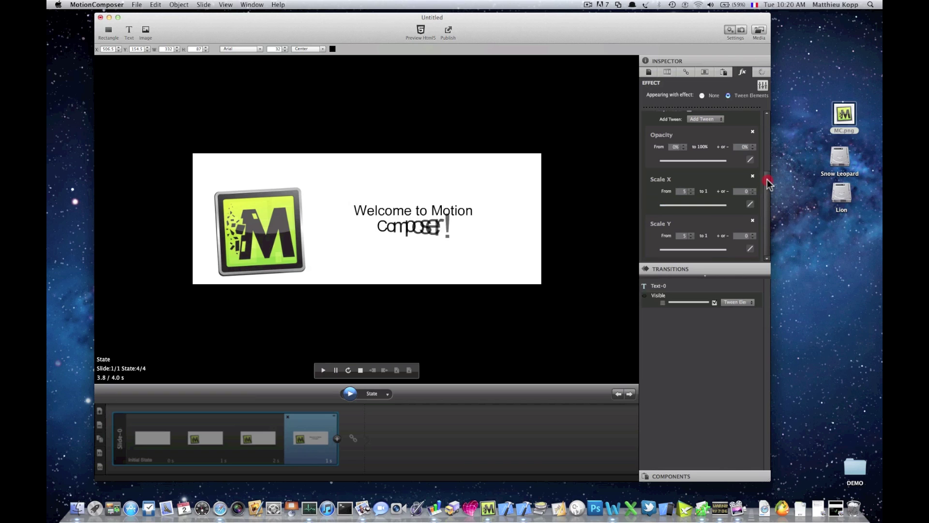
Move the Opacity tween's start to about 0.546 so each letter fades in later.
scroll(704, 160, up, 2)
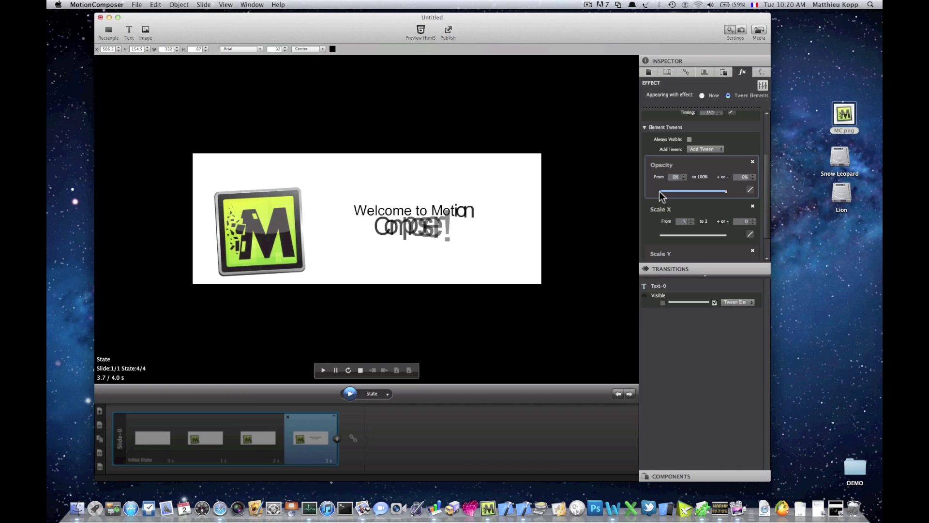
drag(659, 191, 697, 192)
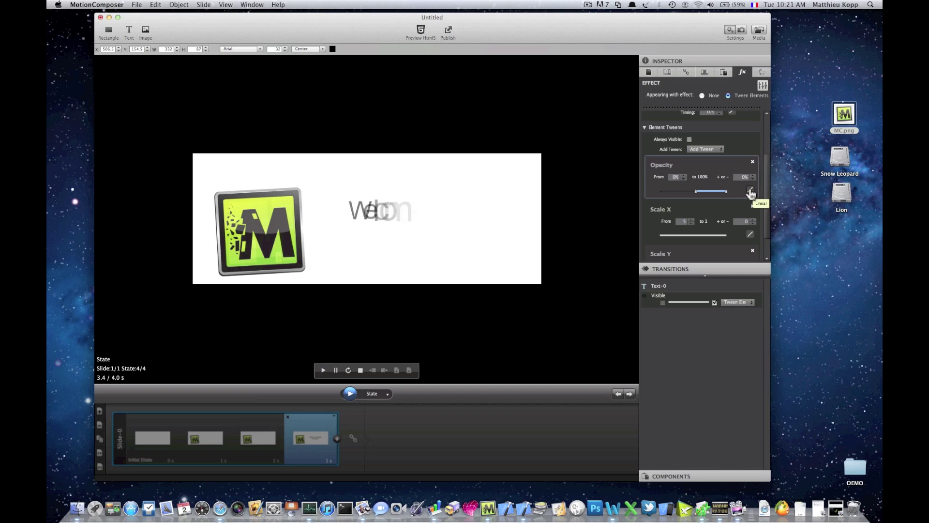
Give Scale X and Scale Y ease-out curves and move the Opacity start back to about 0.507.
scroll(758, 211, down, 2)
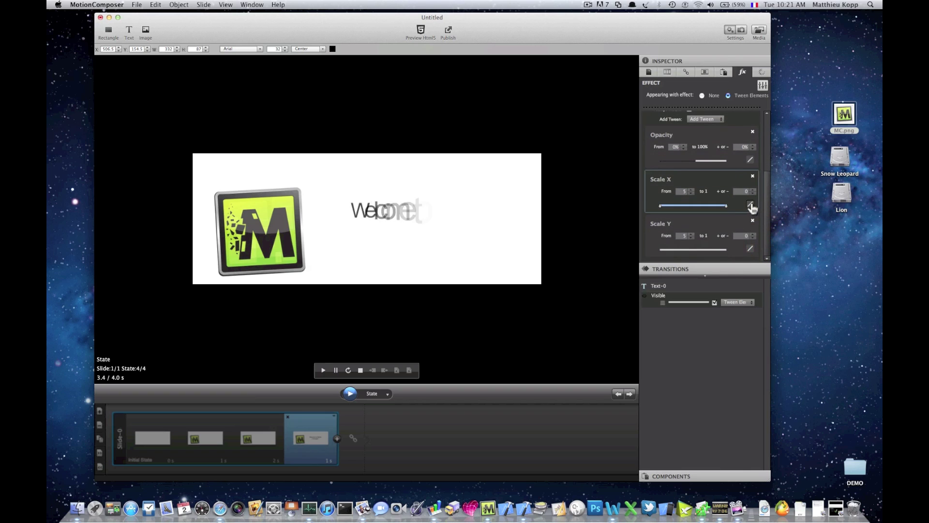
click(751, 206)
mouse_move(730, 198)
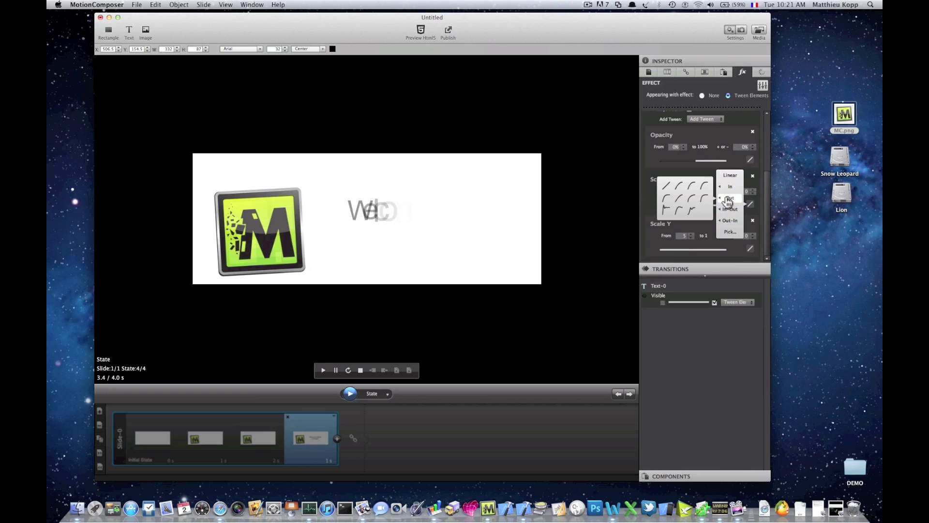
click(691, 197)
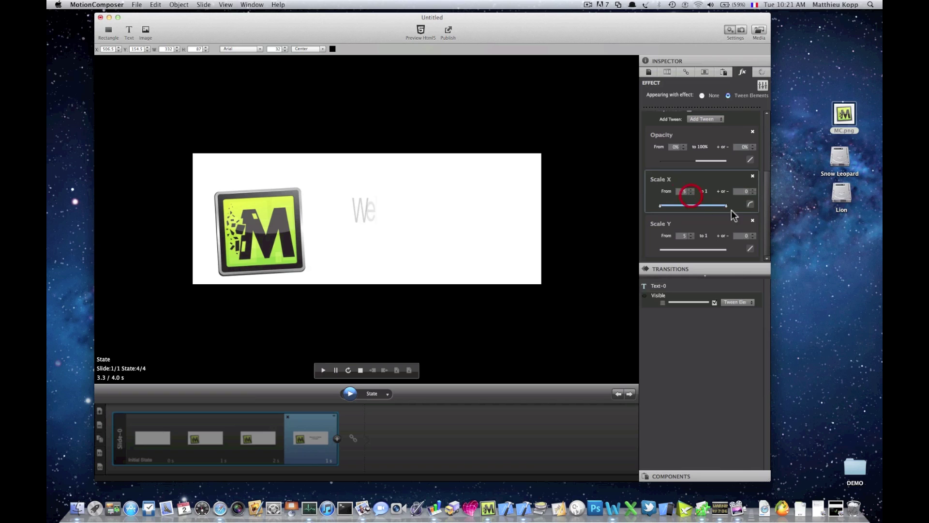
click(751, 249)
mouse_move(730, 242)
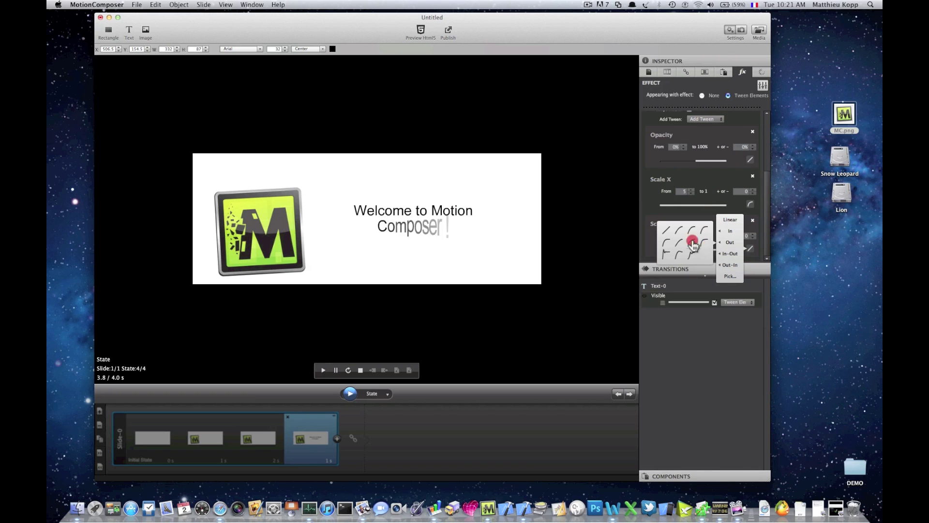
click(692, 240)
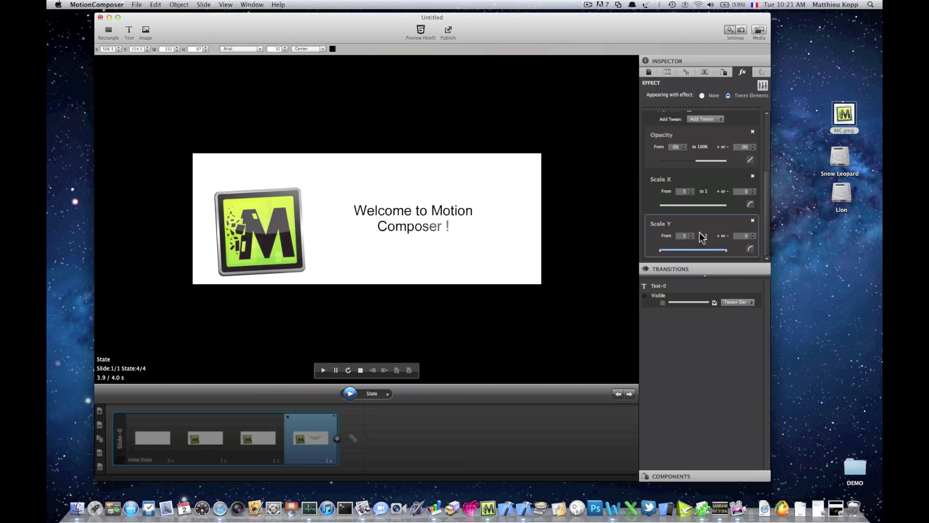
click(710, 160)
drag(697, 161, 686, 161)
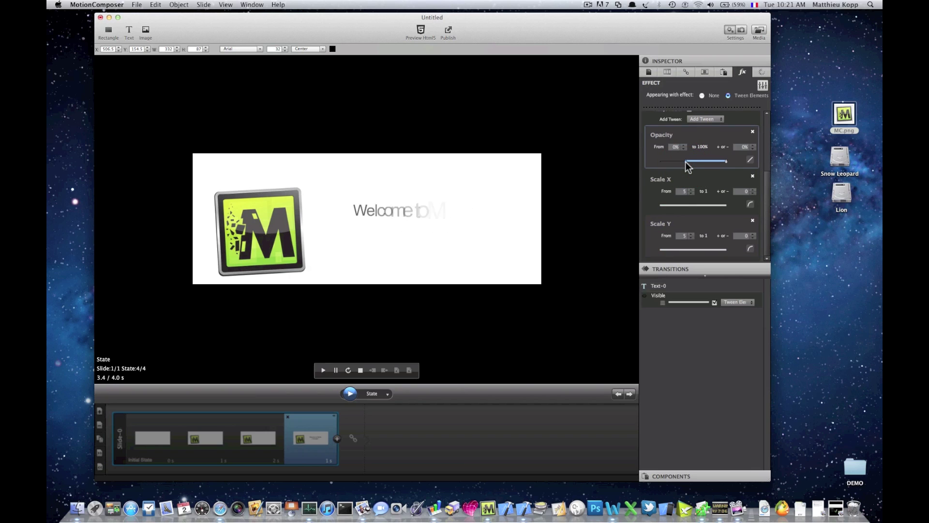
Add a new final state in which the welcome text is hidden.
click(361, 371)
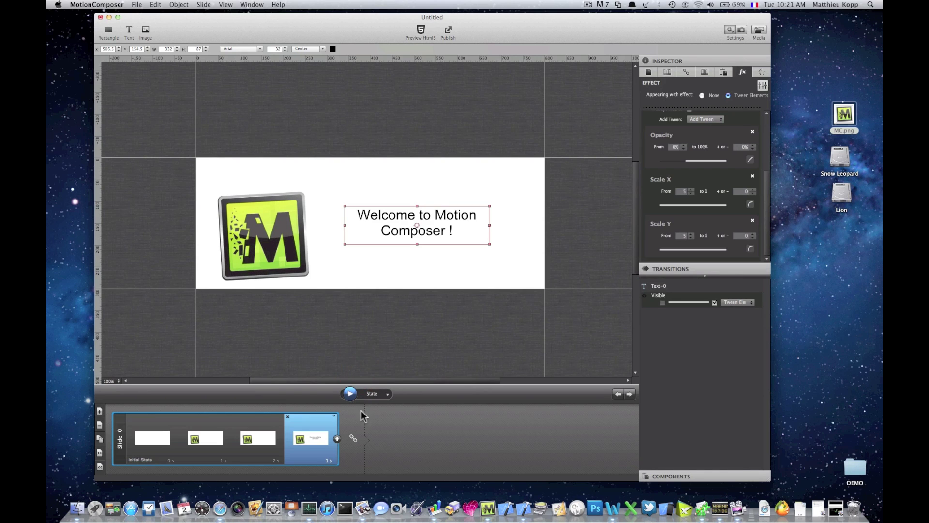
click(338, 439)
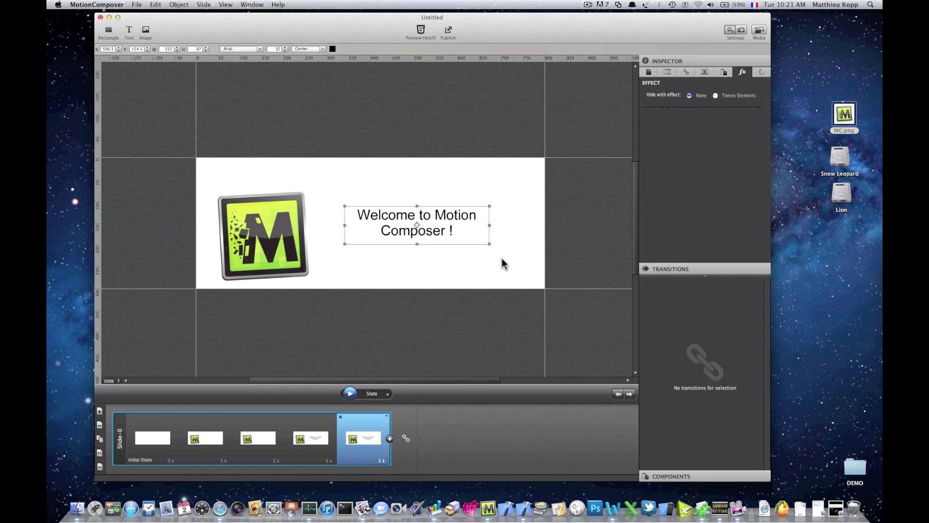
click(724, 73)
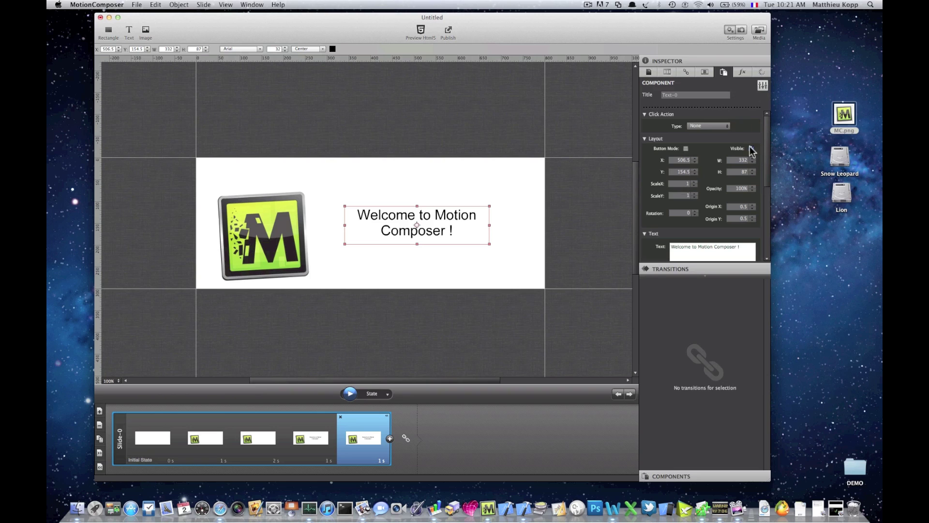
click(752, 149)
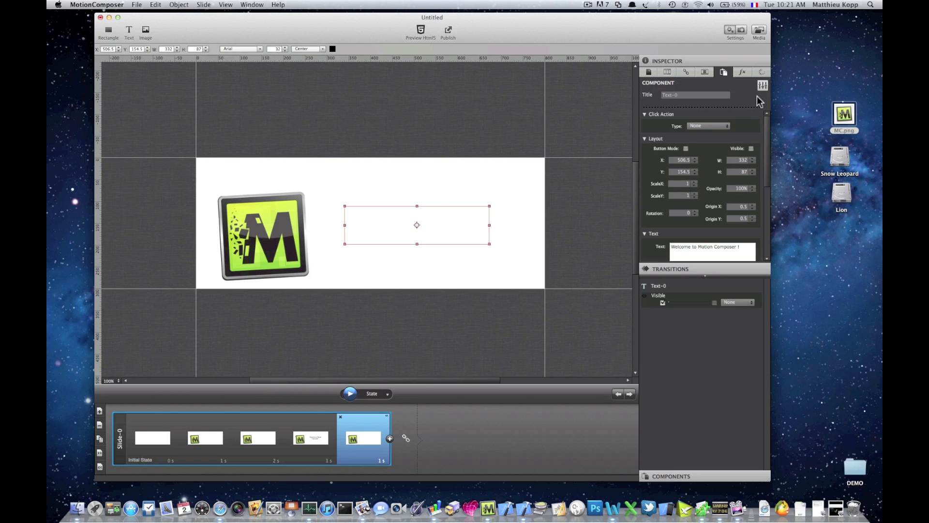
Set the text's hiding effect to Tween Elements, then view the Document settings.
click(740, 73)
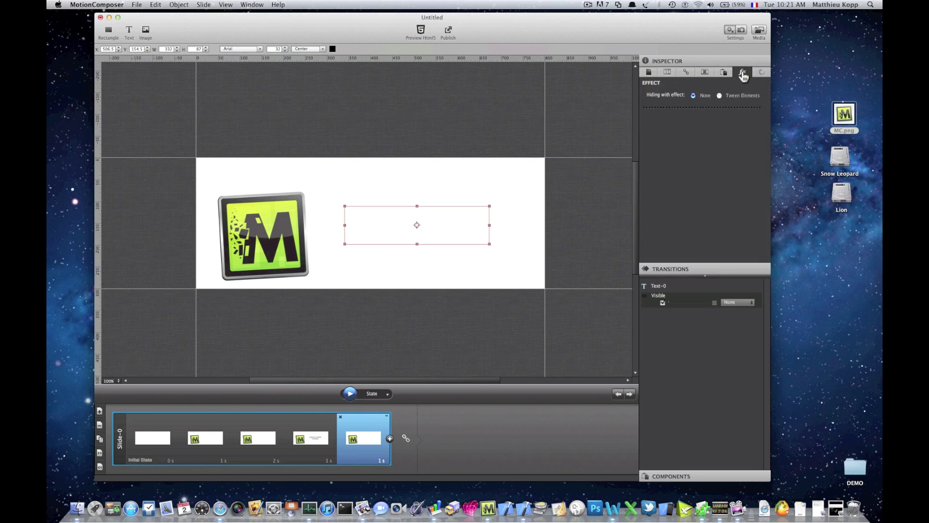
click(720, 95)
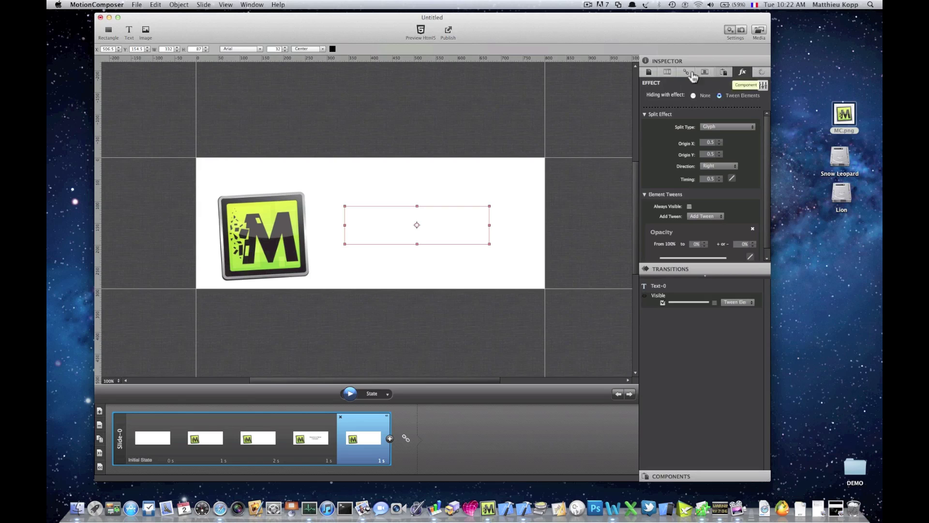
click(647, 72)
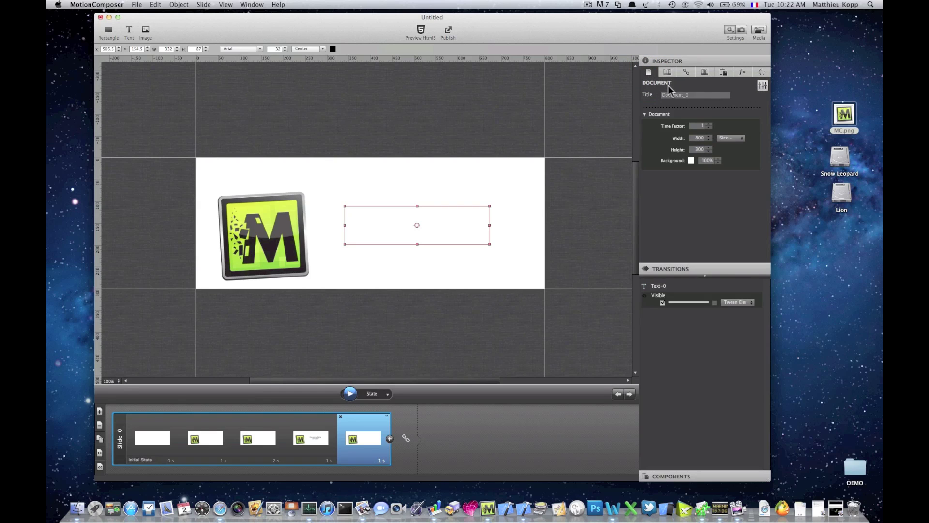
Look over the Slide and Preloader settings, then bring up the hiding effect Presets list.
click(668, 73)
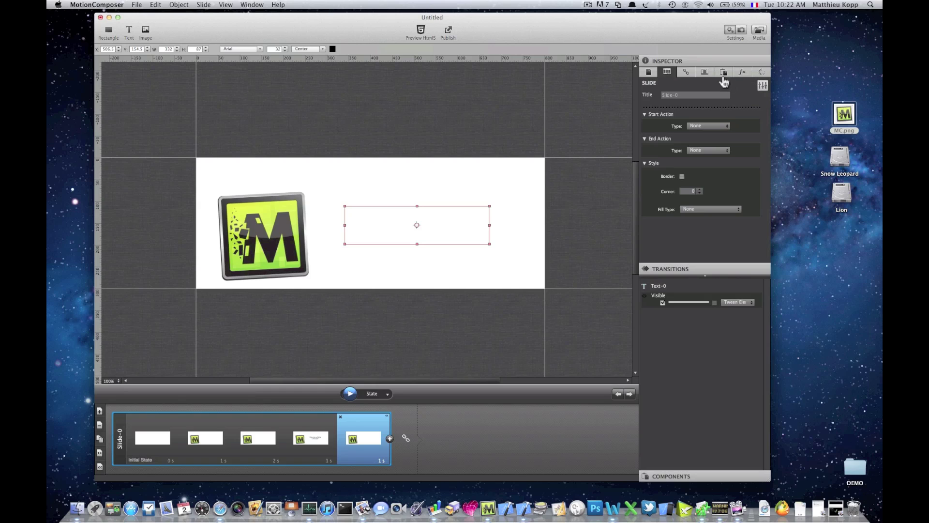
click(762, 73)
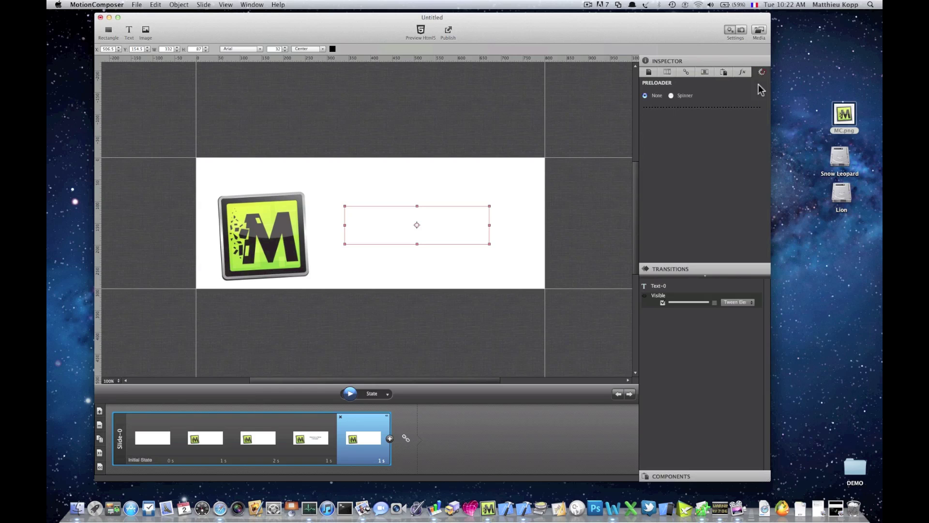
click(742, 73)
click(763, 87)
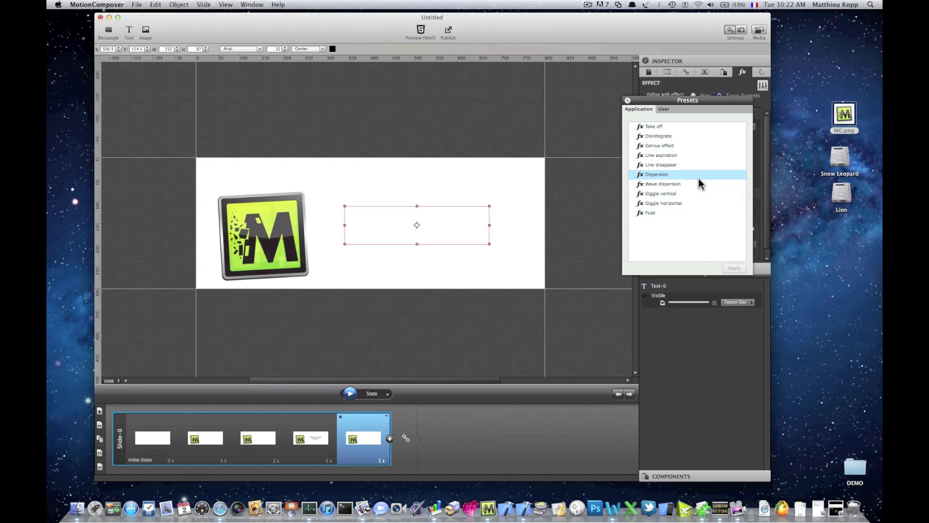
Preview the Wave dispersion, Line disappear, Line aspiration, Dispersion and Genius effect presets, and check User presets.
click(660, 183)
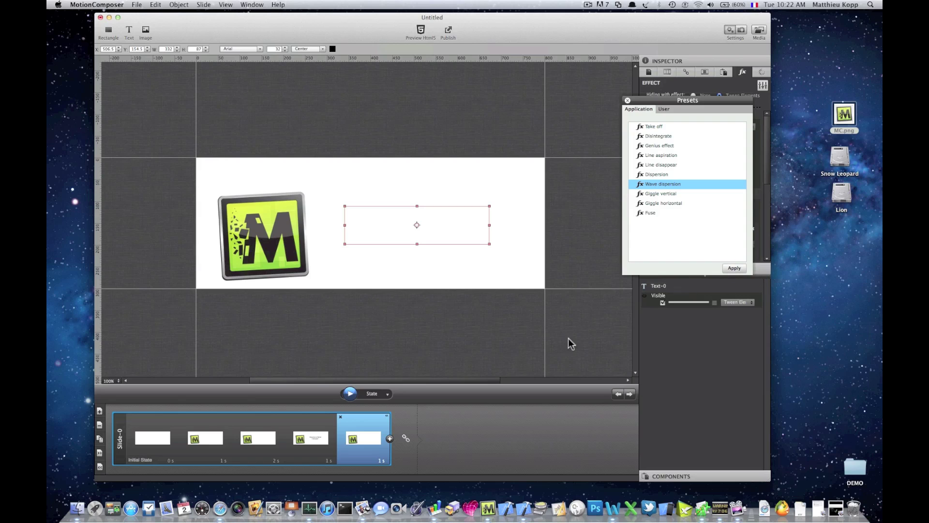
click(350, 394)
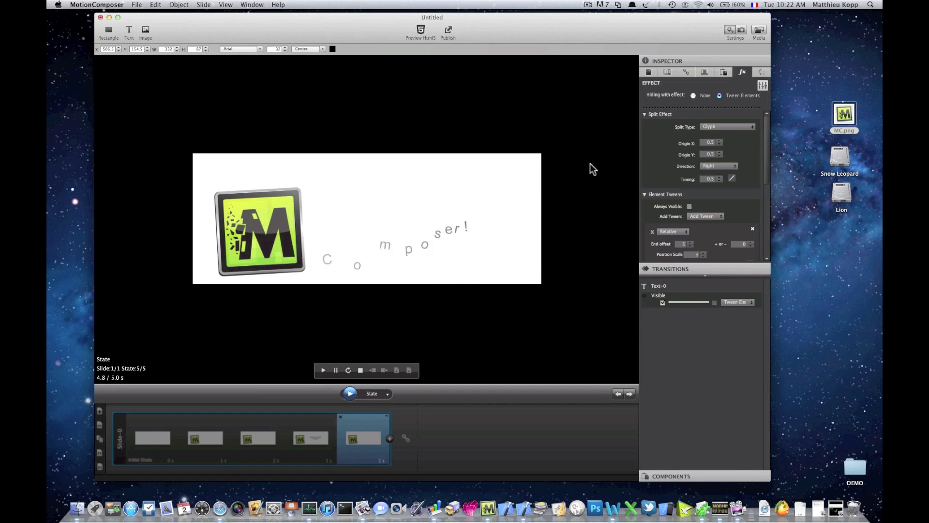
click(763, 87)
click(655, 165)
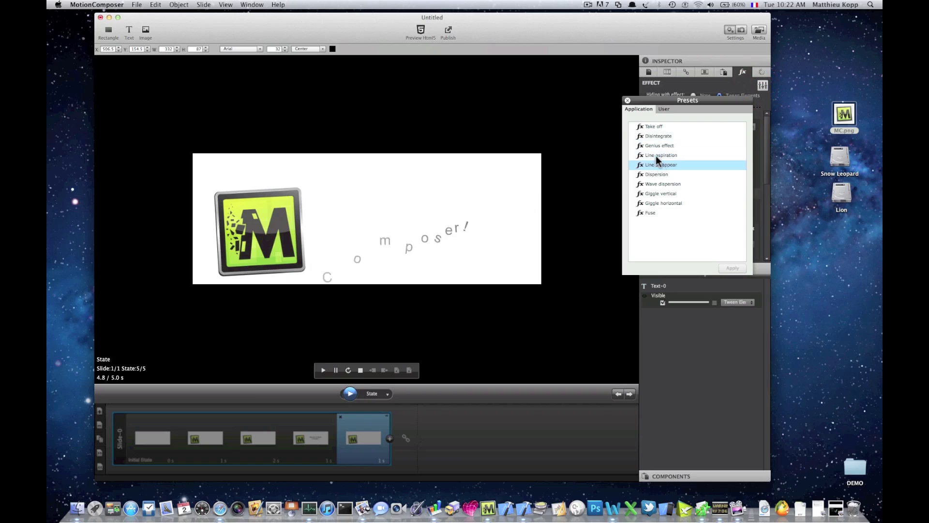
click(655, 155)
click(655, 165)
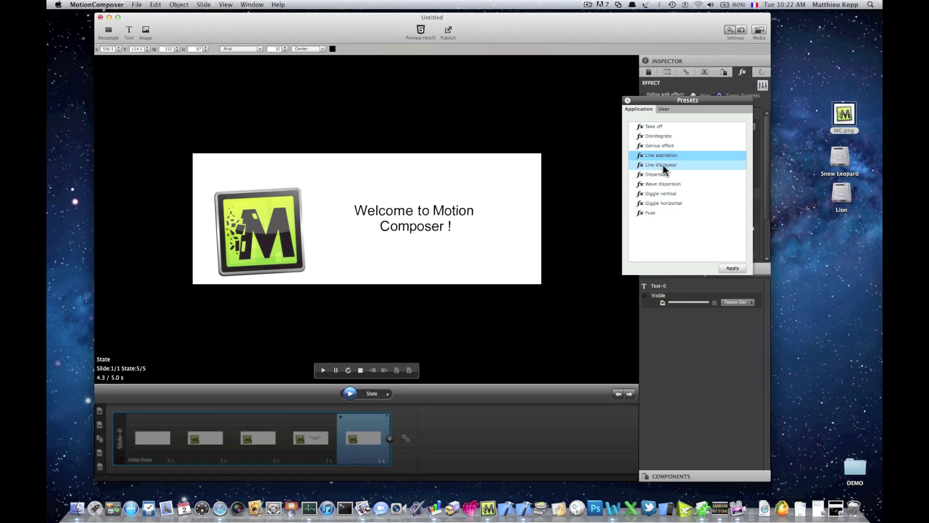
click(655, 175)
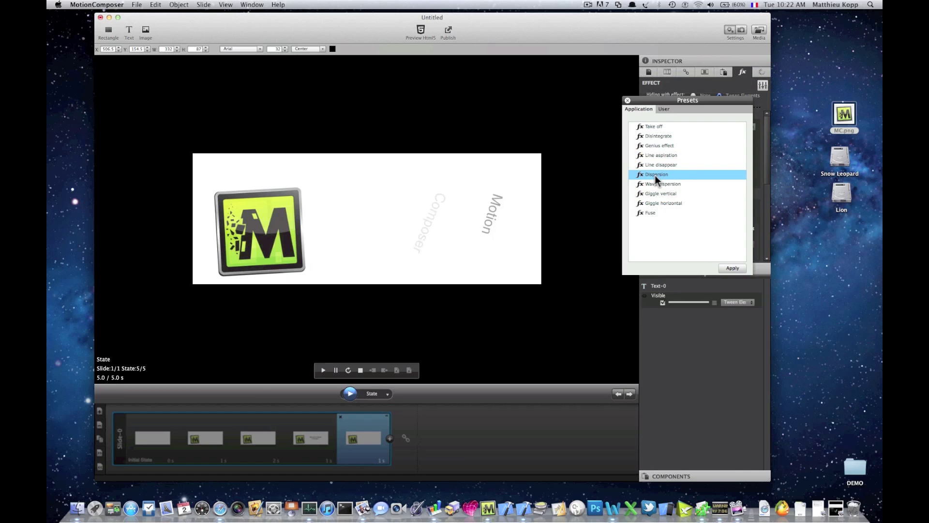
click(654, 144)
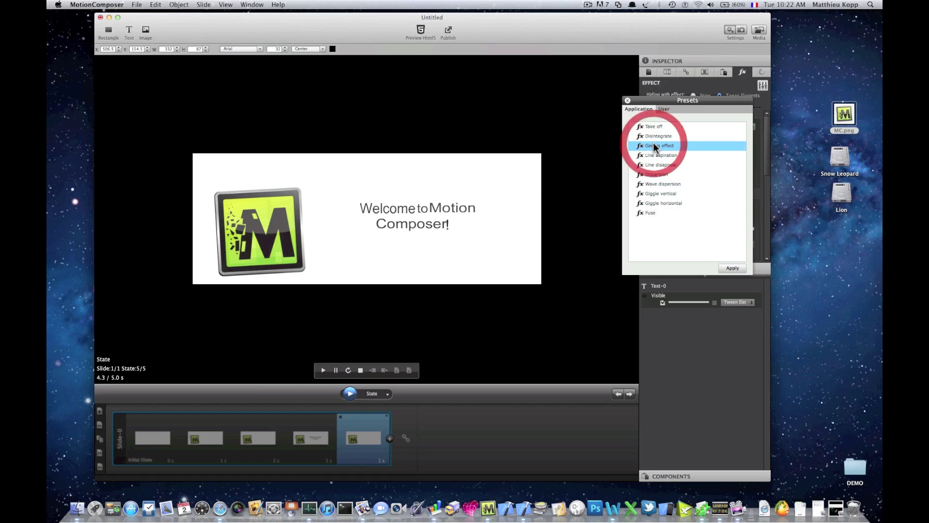
click(664, 109)
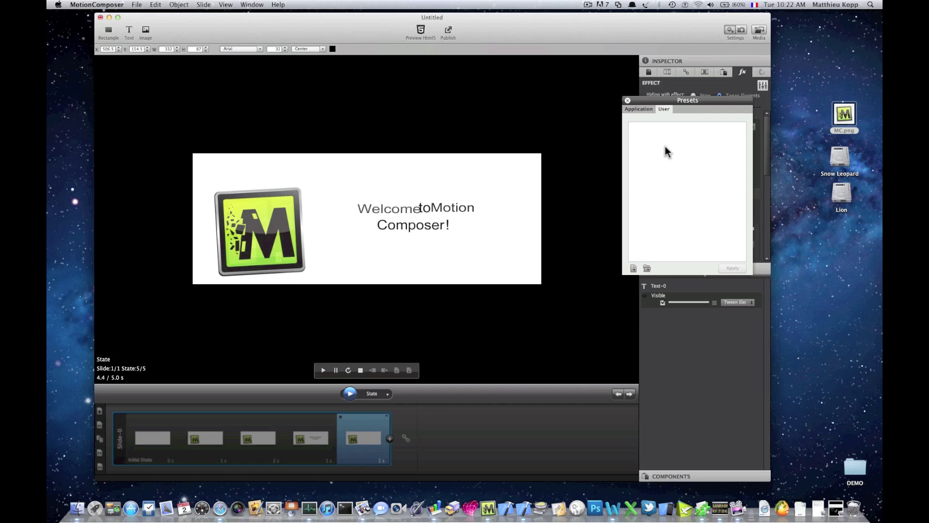
click(640, 109)
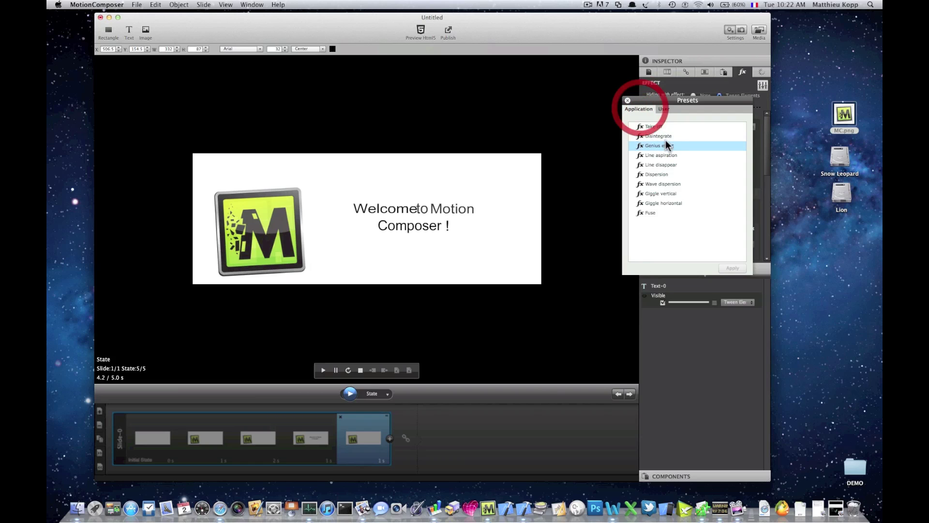
Apply the Take off preset to the text's hiding effect and stop the preview.
click(657, 126)
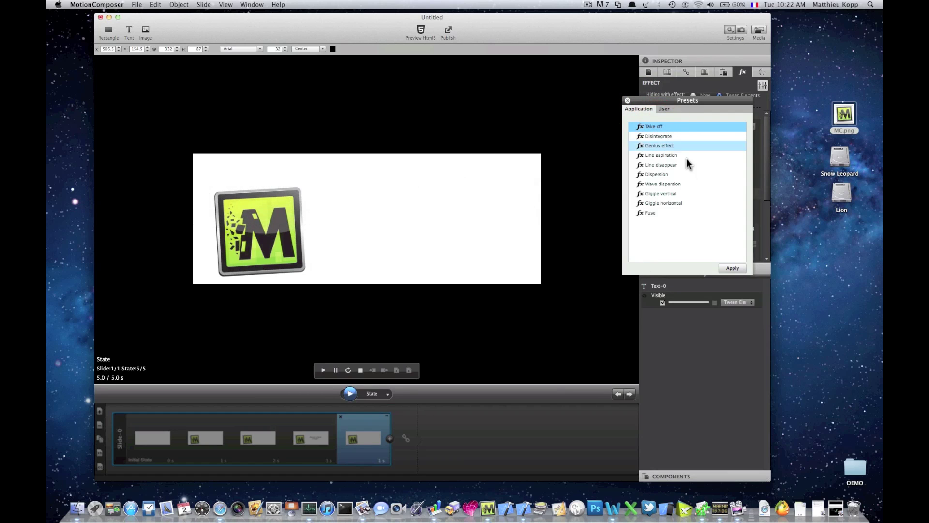
click(733, 268)
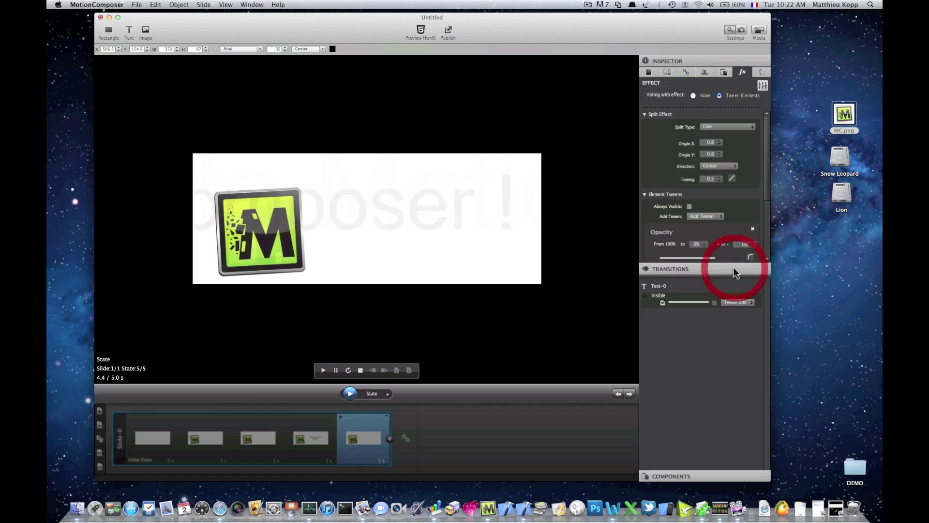
click(360, 370)
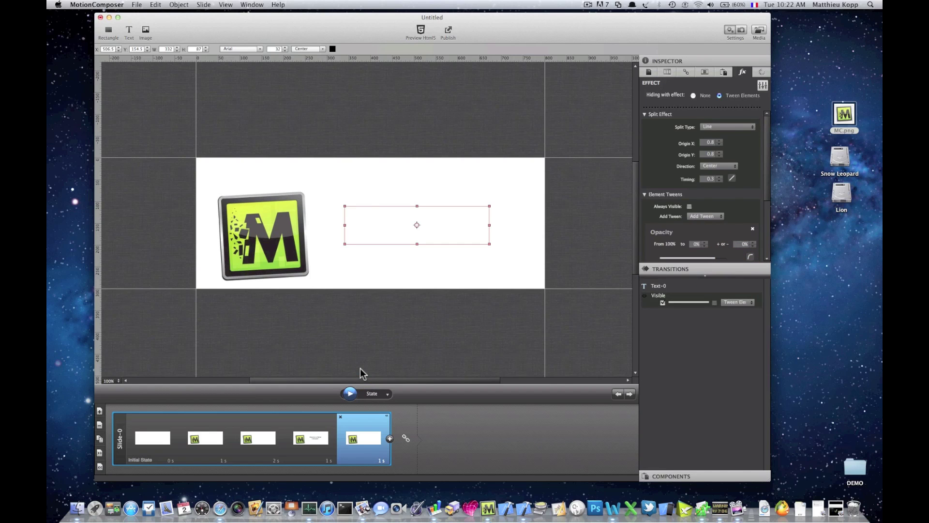
Switch the preview mode to Document and play the five-state banner through once.
click(387, 394)
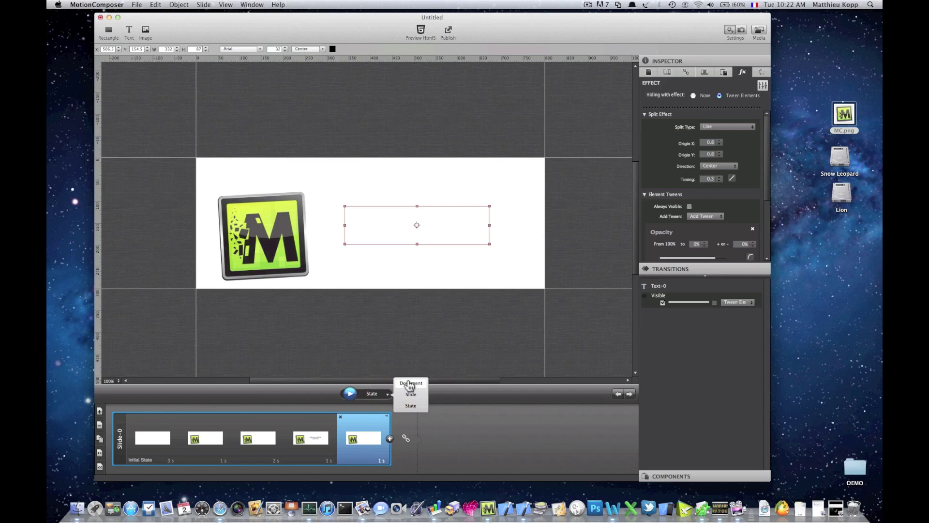
click(410, 383)
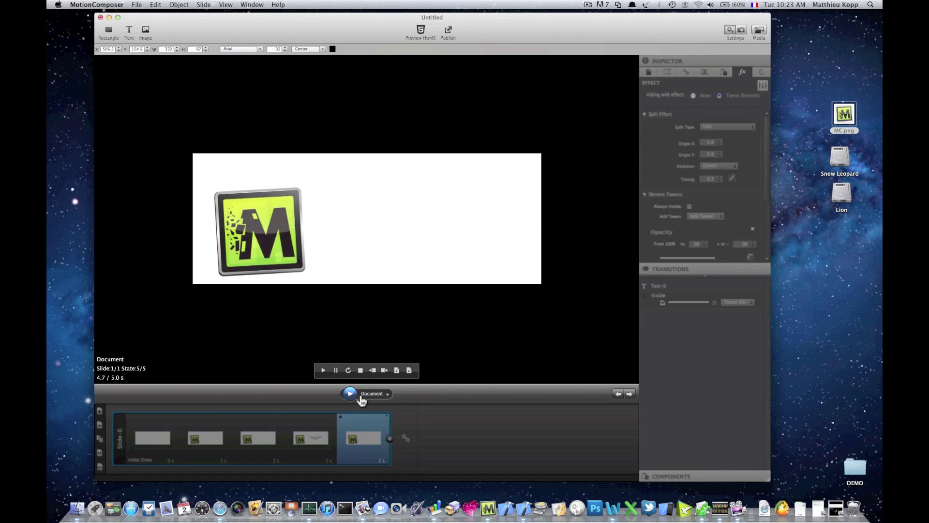
click(361, 370)
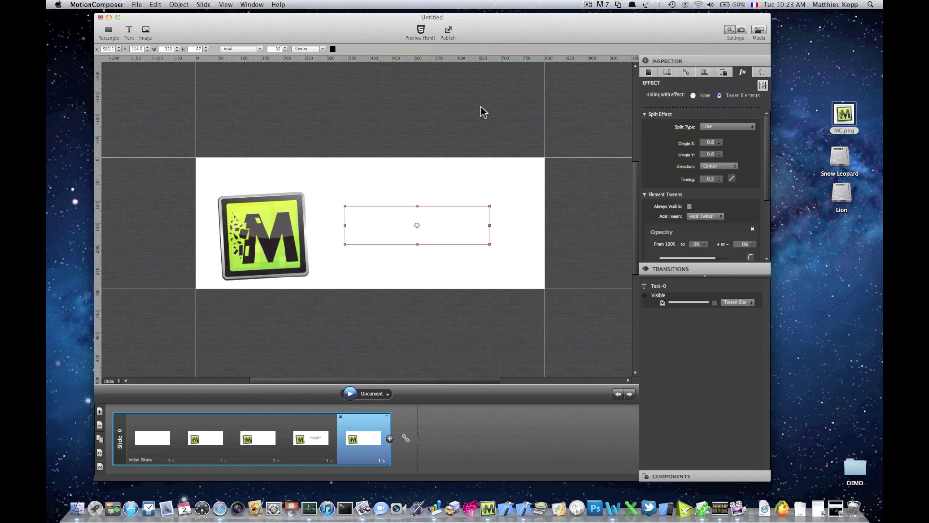
click(421, 30)
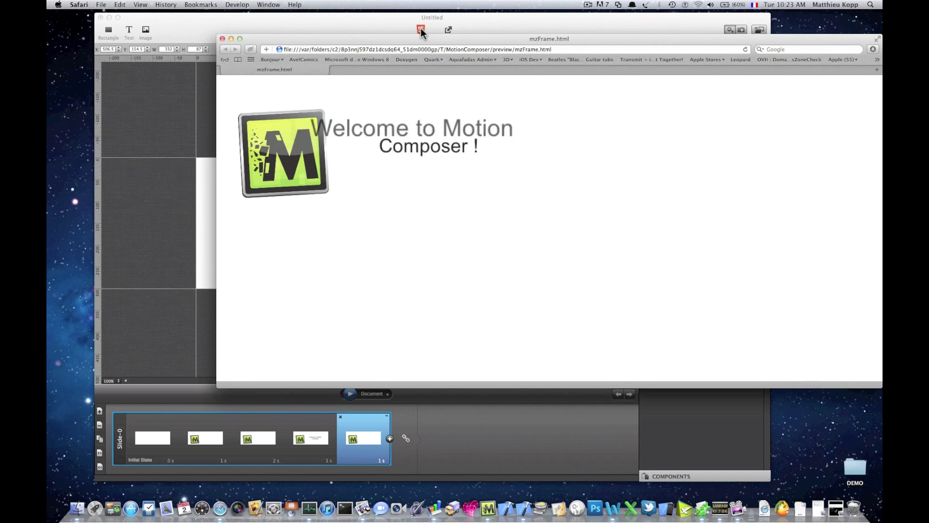
click(222, 39)
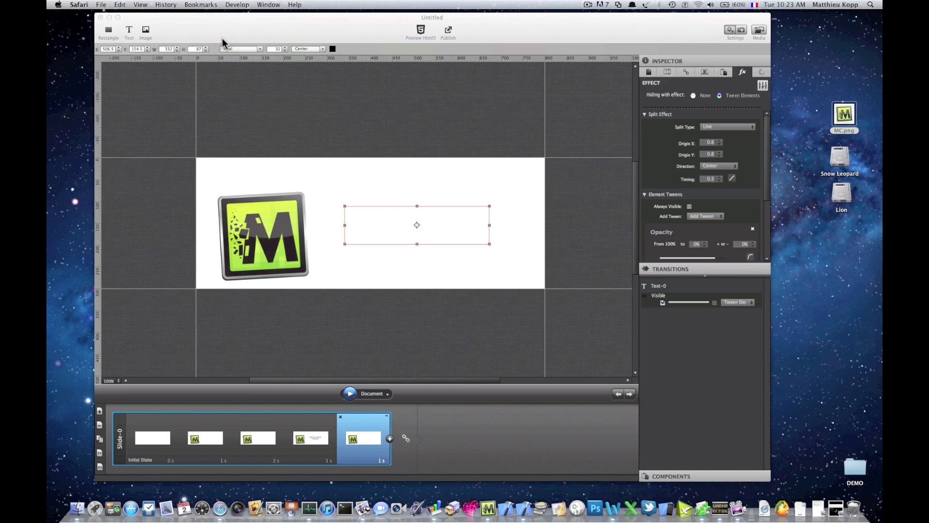
Publish the banner as a local publication into a new Desktop folder named 'export'.
click(448, 30)
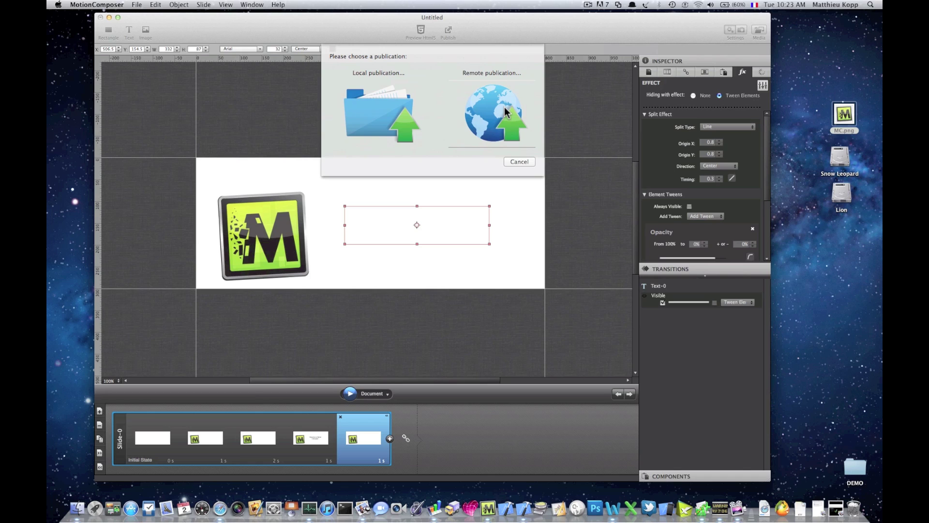
click(362, 108)
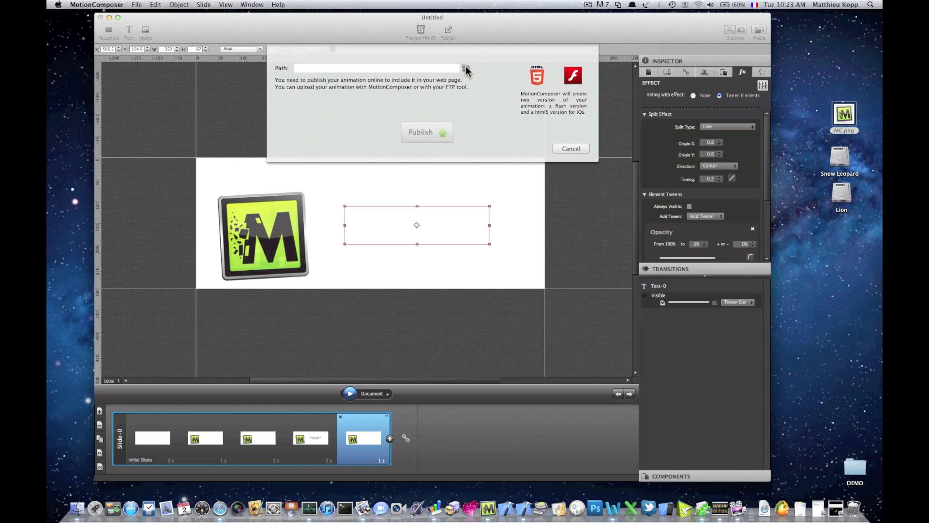
click(466, 68)
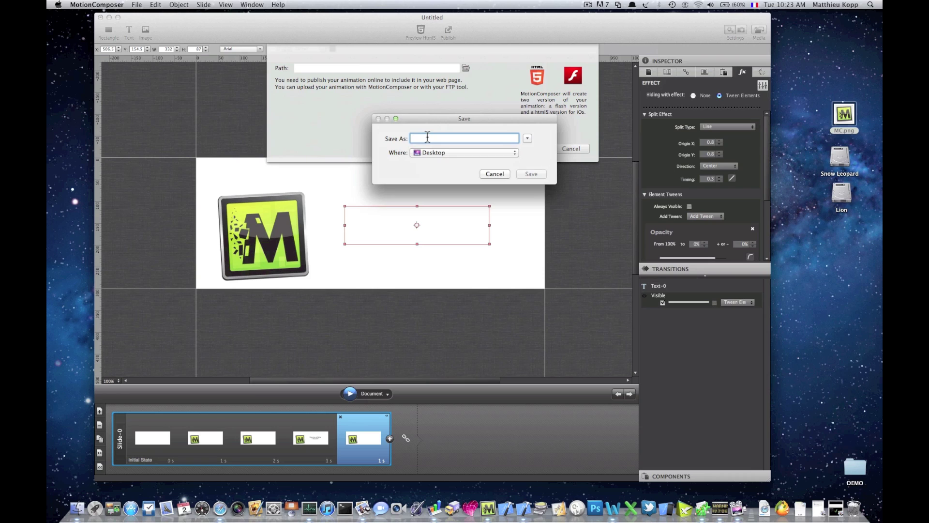
text(export)
click(532, 175)
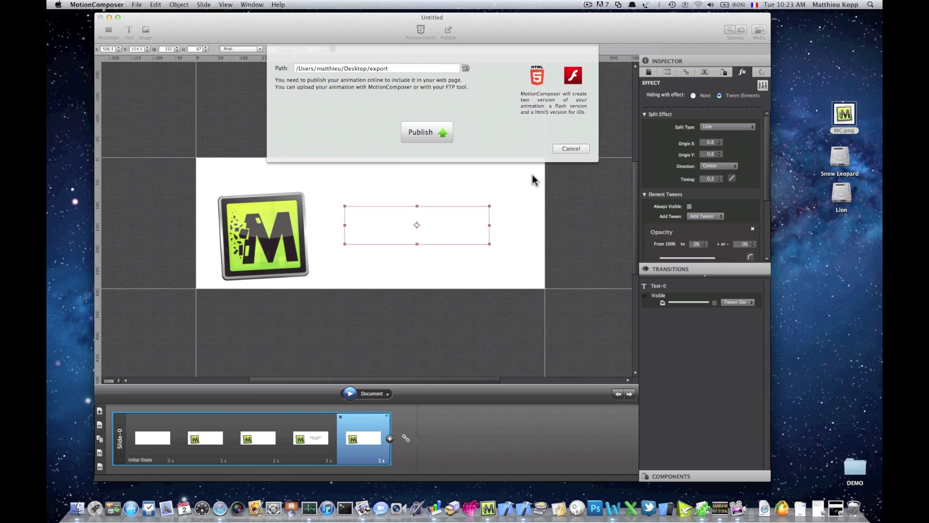
click(416, 136)
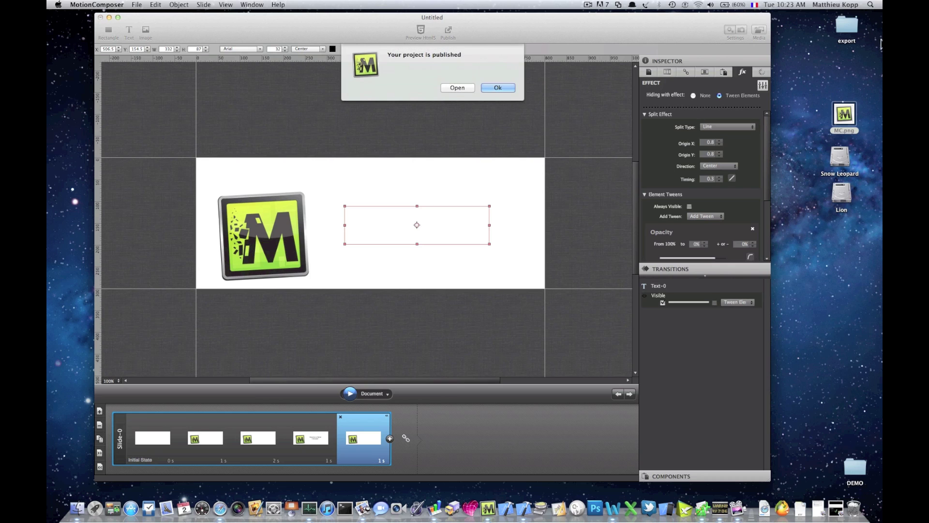
click(497, 87)
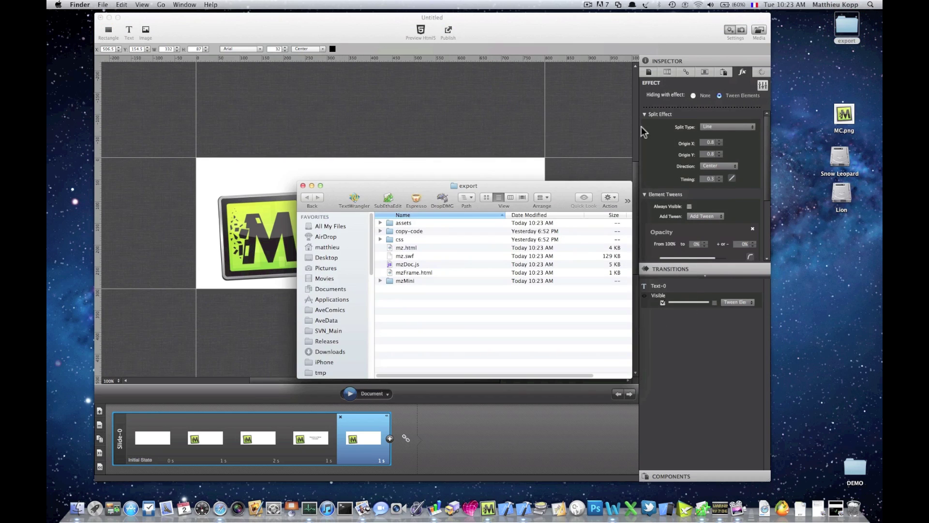
drag(515, 185, 456, 119)
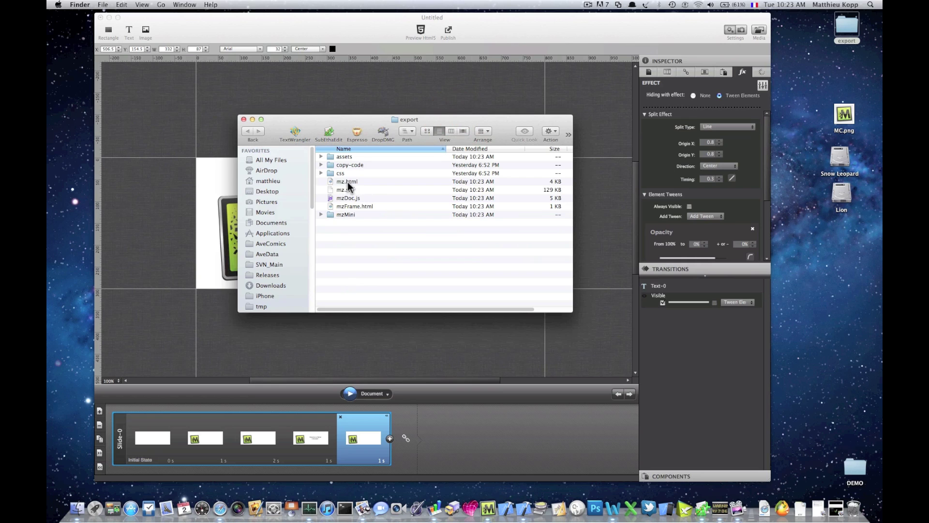
click(341, 182)
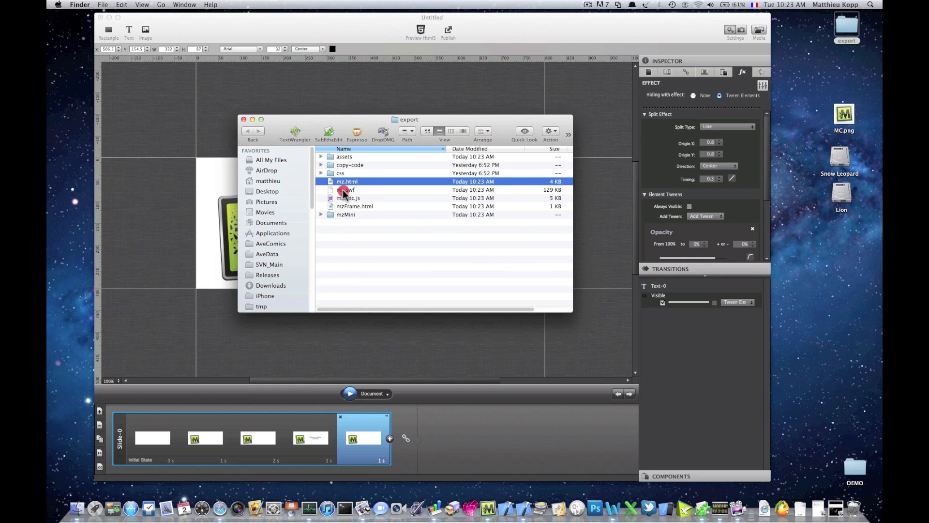
click(342, 190)
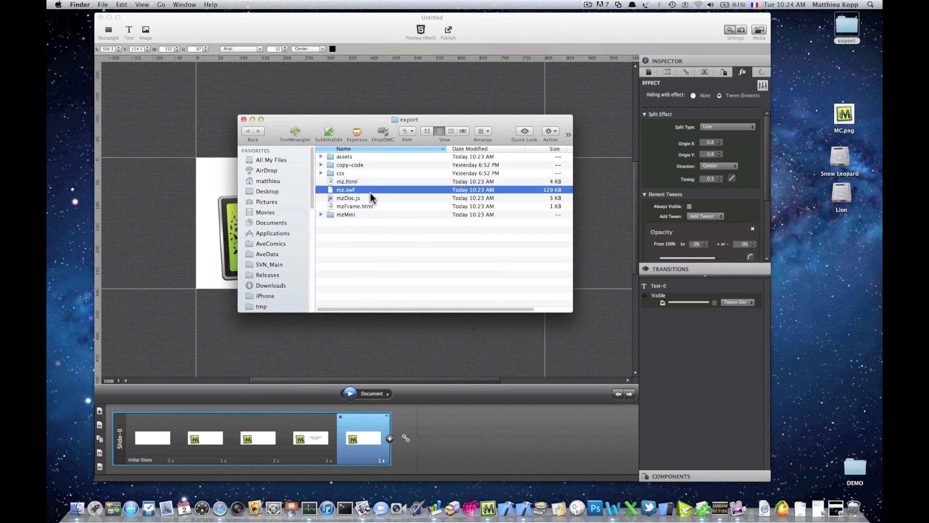
click(341, 182)
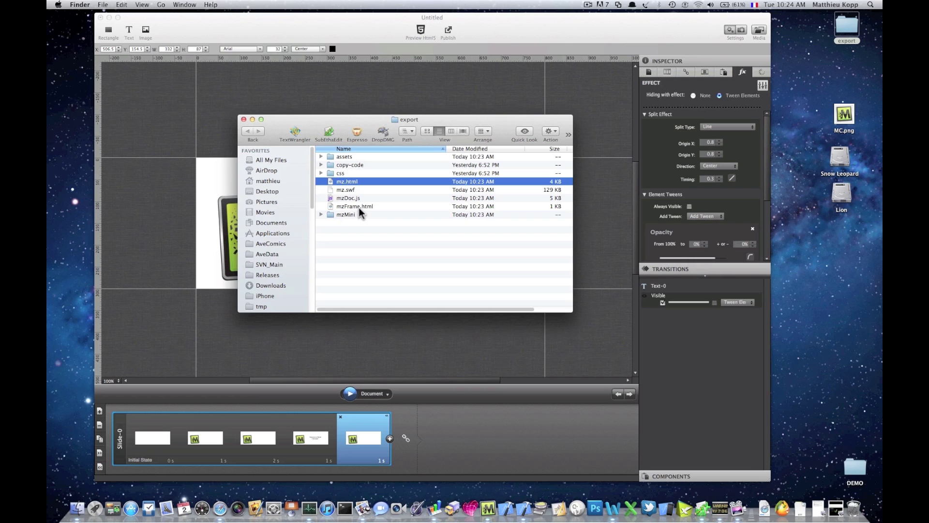
Preview the published mz.html banner in Safari, select its iframe embed code, then close it.
double_click(340, 182)
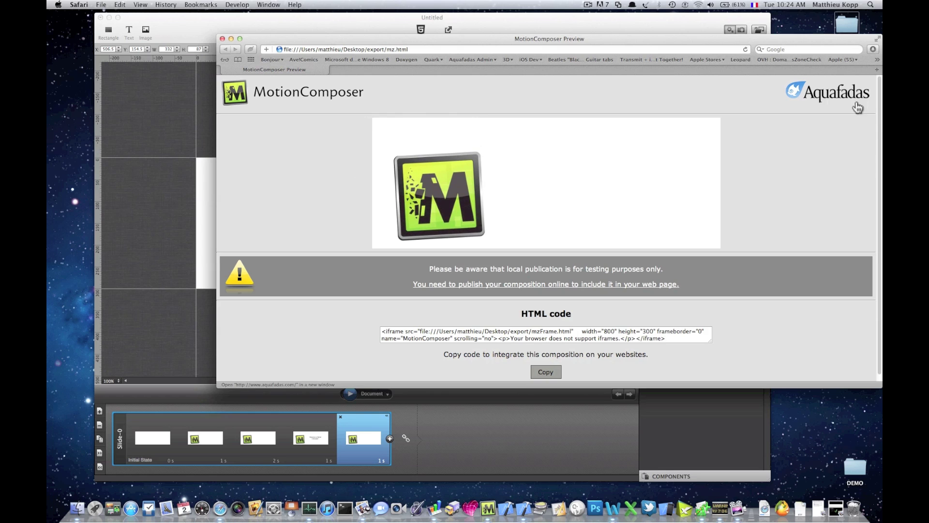
drag(667, 39, 581, 31)
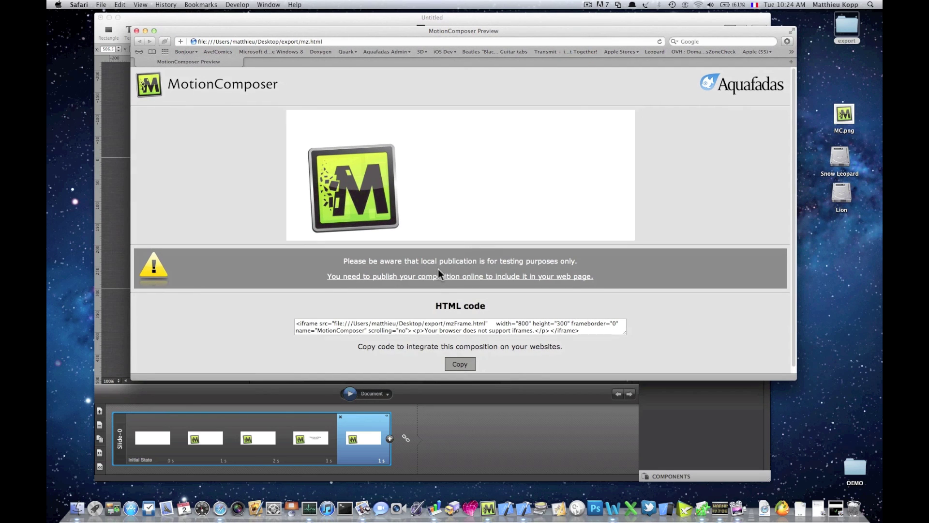
click(398, 330)
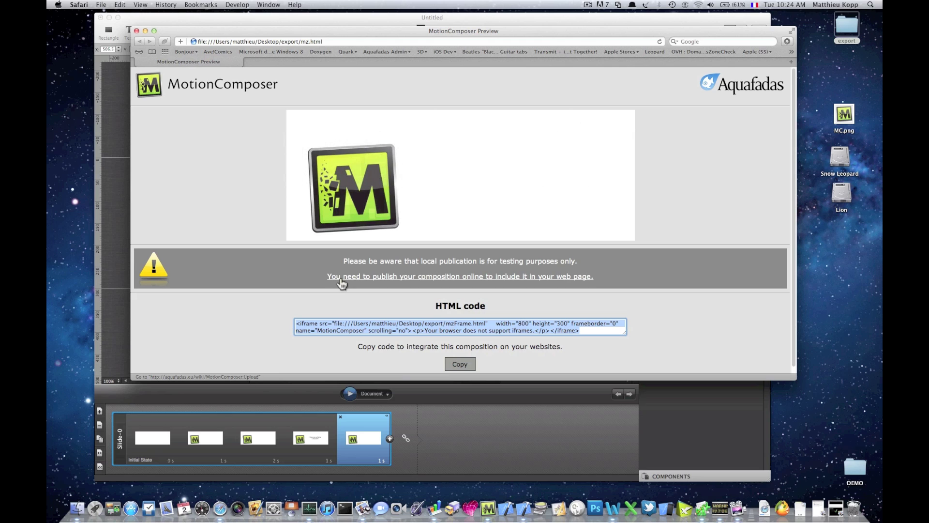
click(138, 31)
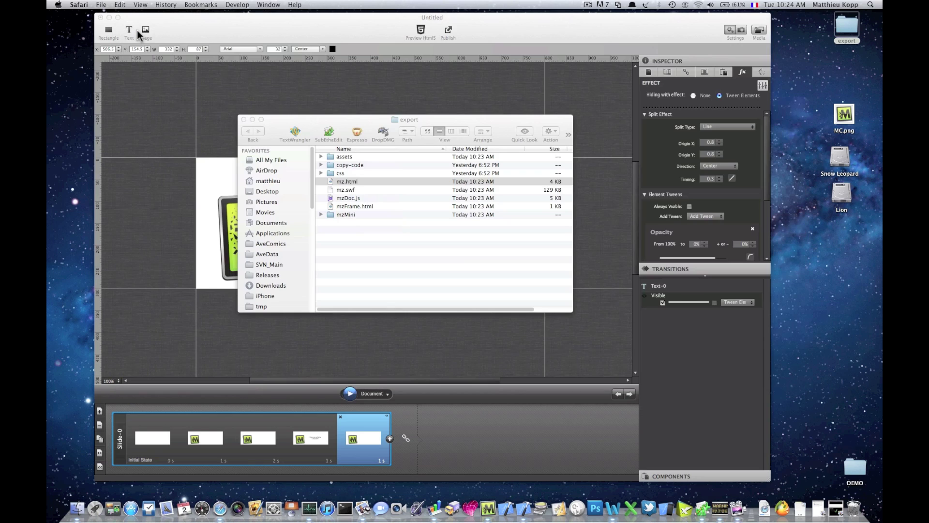
Close the export folder window and close the banner document without saving.
click(243, 118)
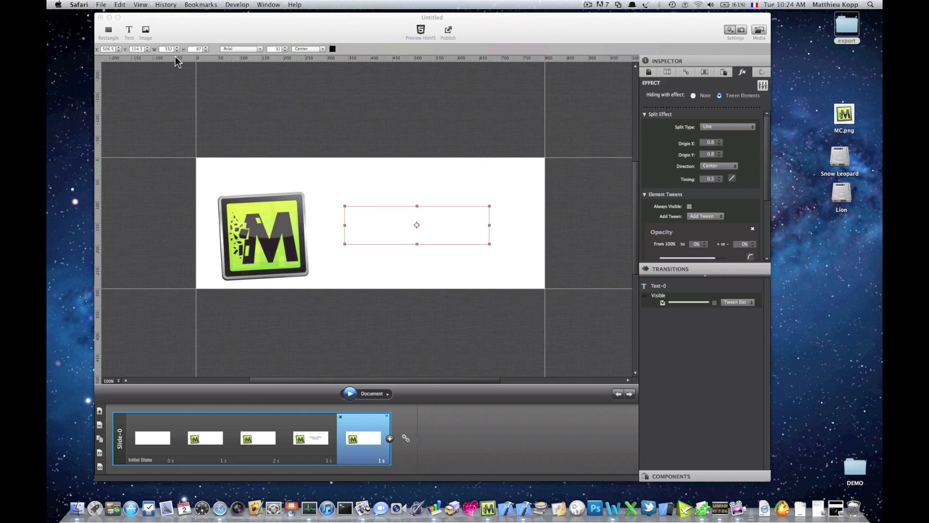
click(101, 18)
click(393, 85)
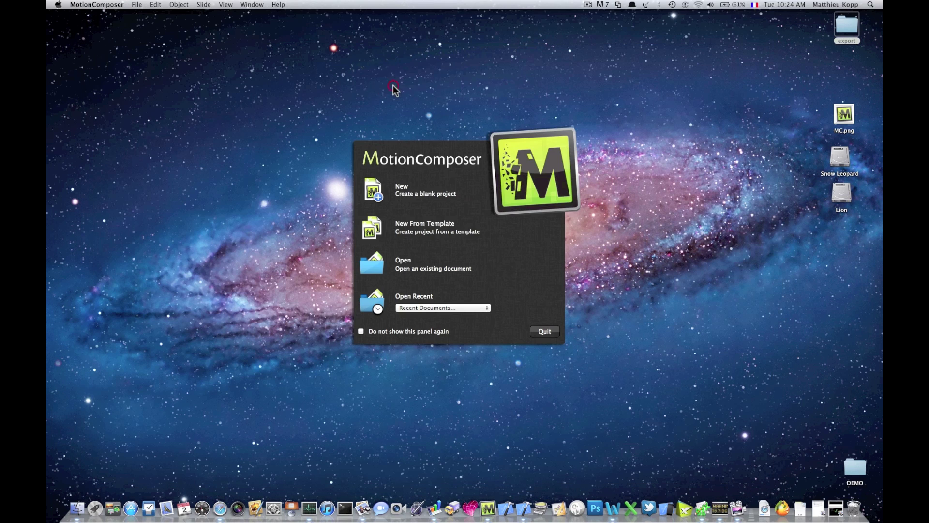
Start a new project from the Slideshow creation template.
click(418, 228)
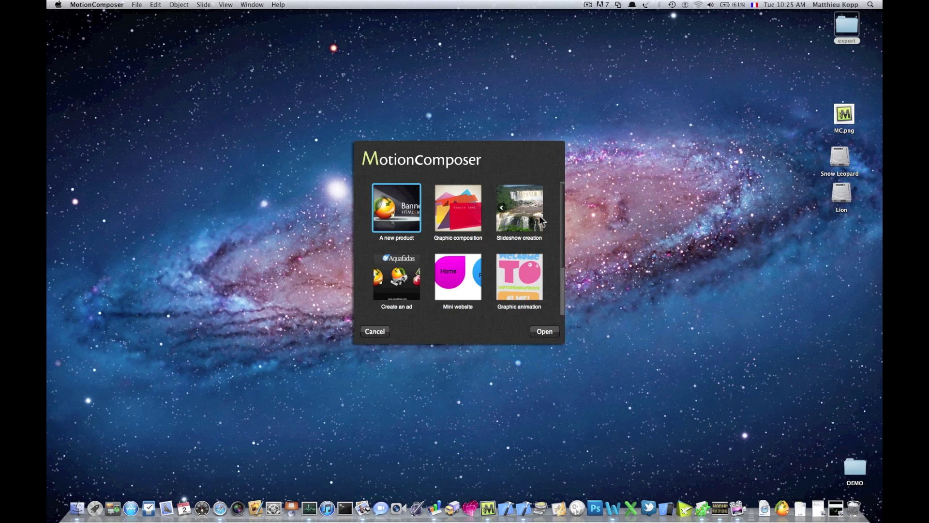
click(518, 212)
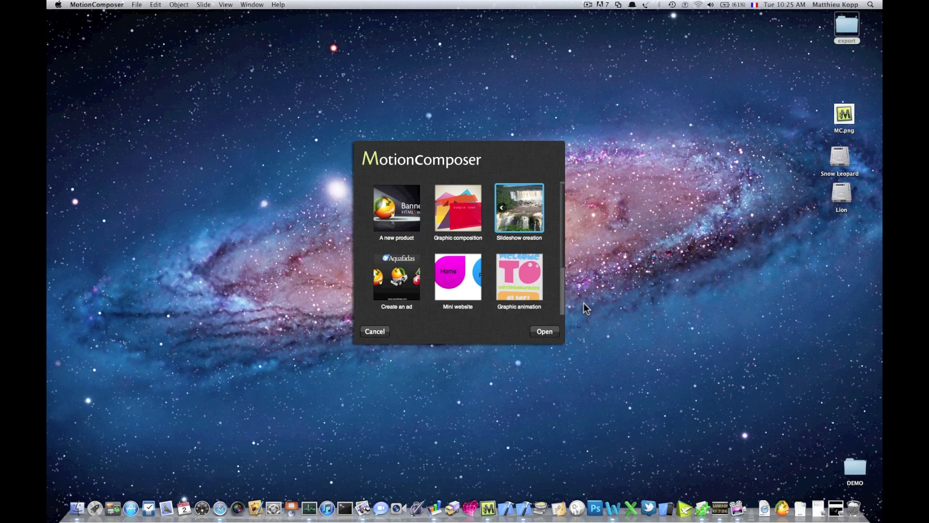
click(544, 333)
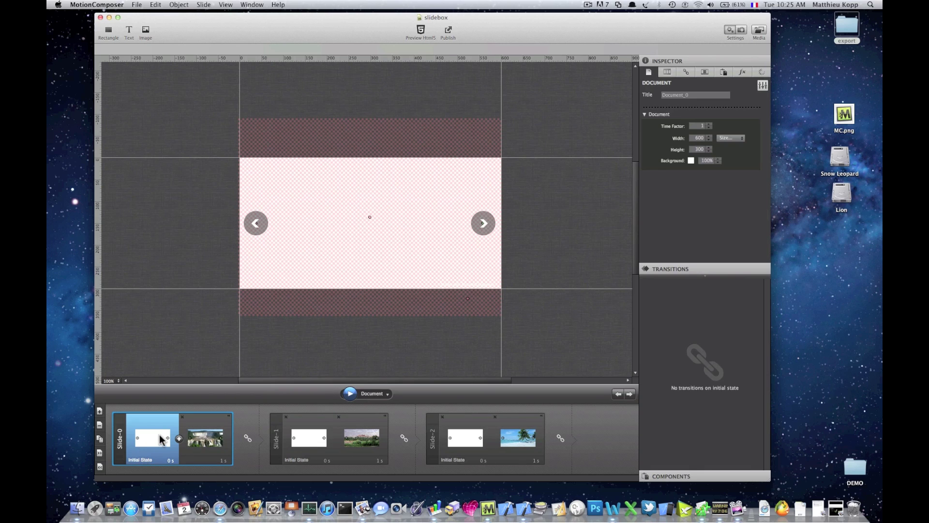
Preview the slideshow, paging between the waterfall, kasbah and beach slides with the arrows, then stop.
click(349, 394)
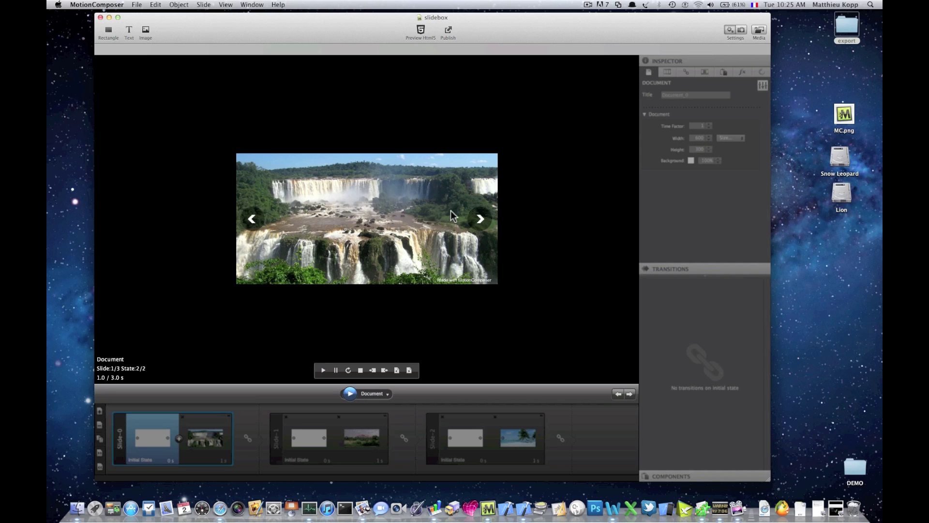
click(481, 219)
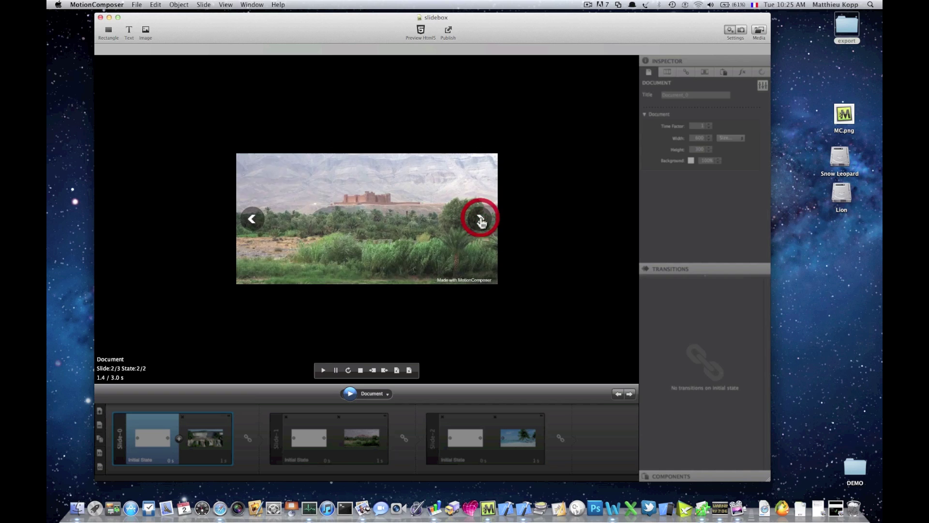
click(265, 220)
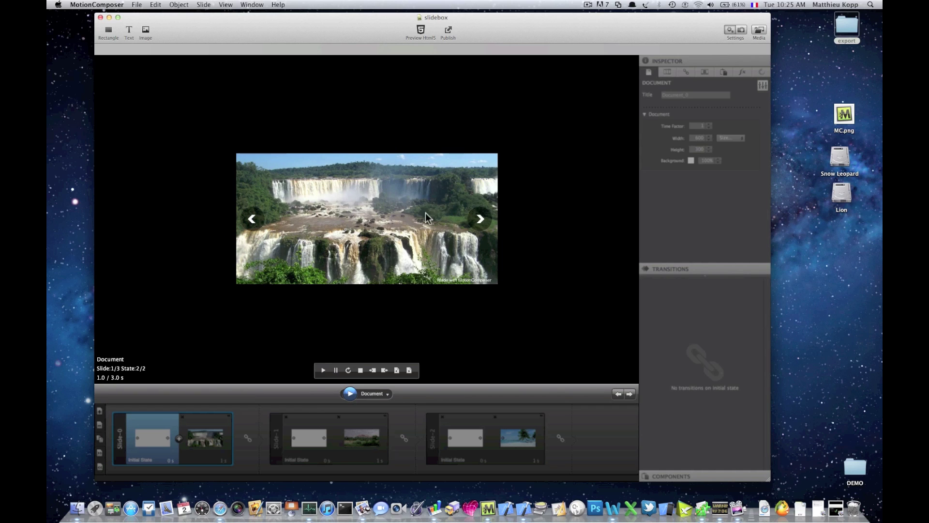
click(479, 220)
click(480, 220)
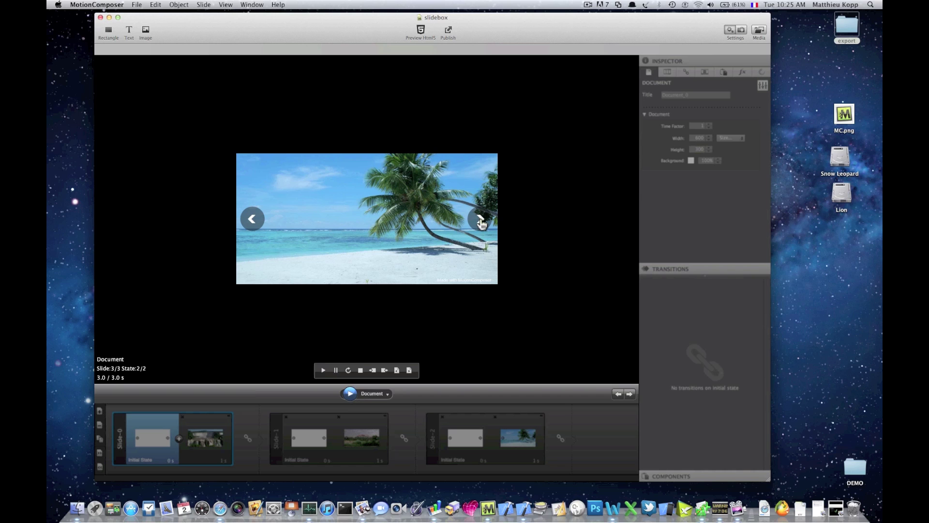
click(252, 220)
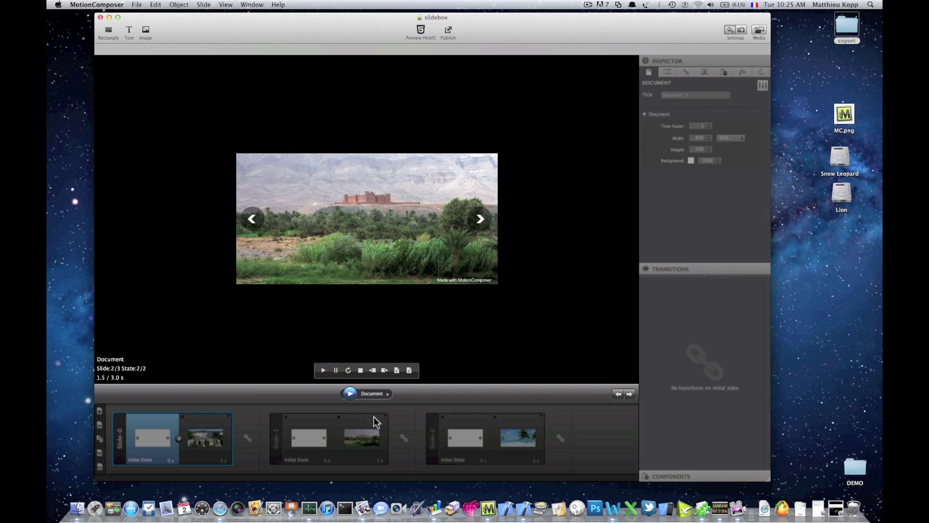
click(361, 371)
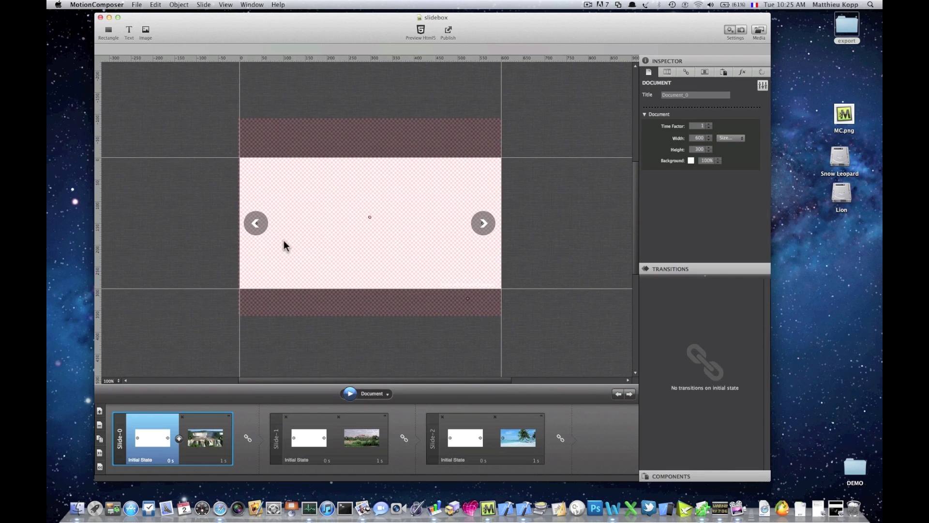
click(260, 223)
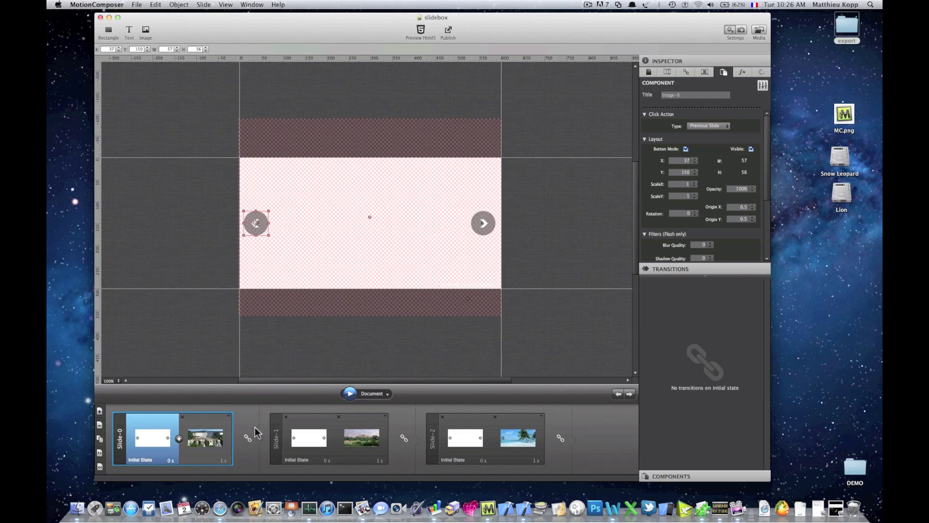
Check the slide's actions and confirm the right arrow's click action is Next Slide.
click(667, 72)
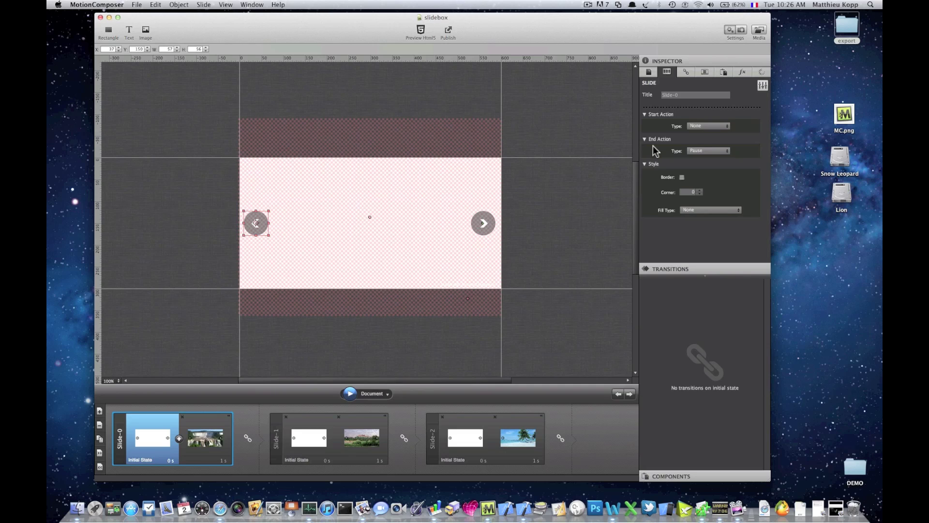
click(485, 224)
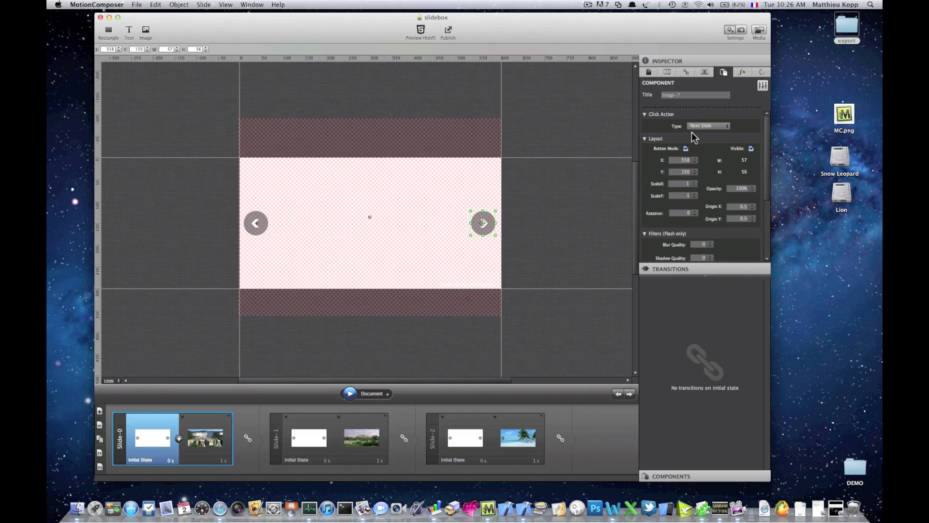
click(727, 126)
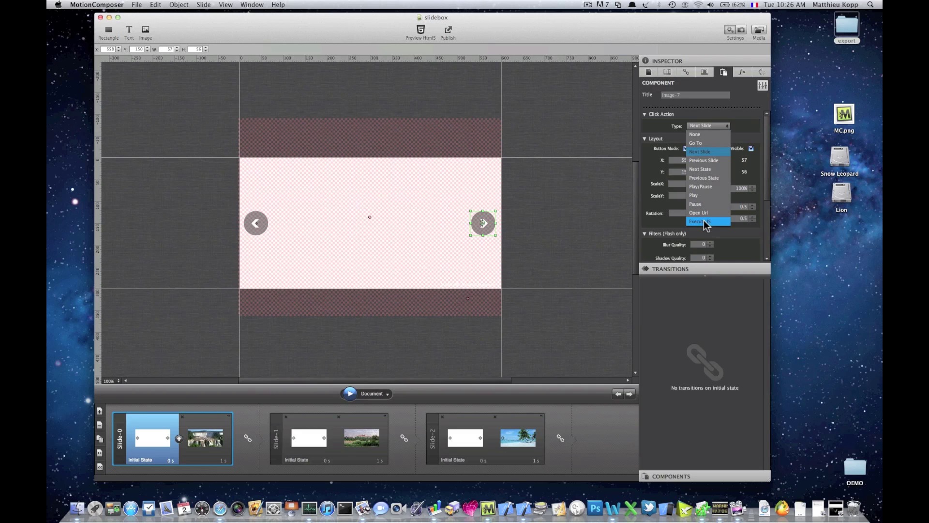
Set the left arrow button's click action to Previous Slide.
click(260, 225)
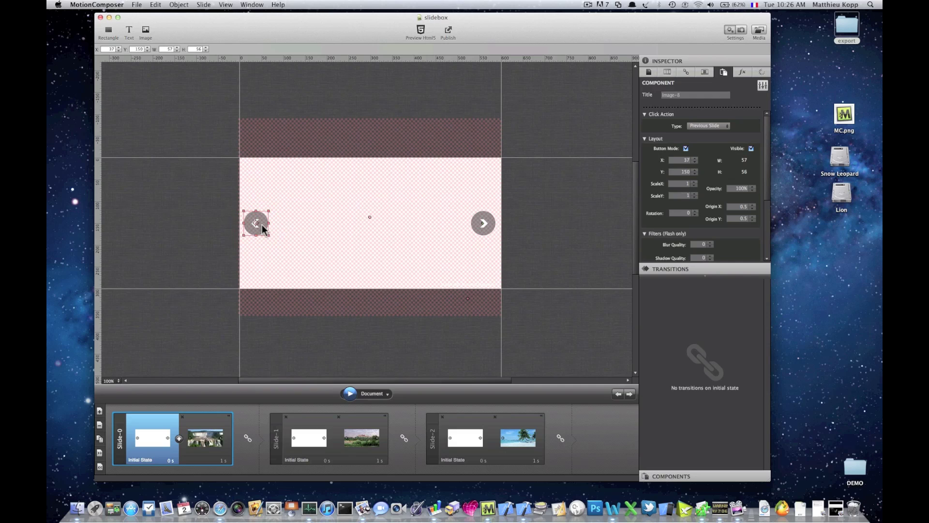
click(705, 127)
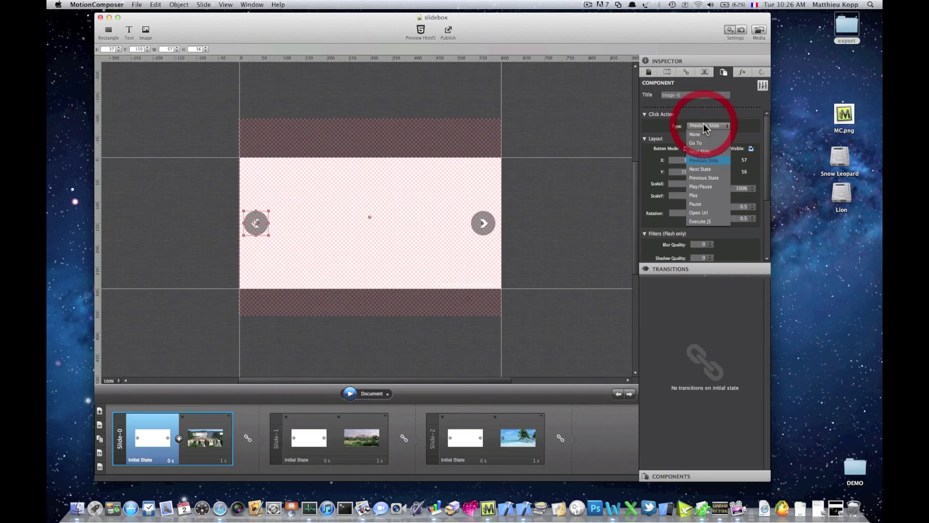
click(698, 156)
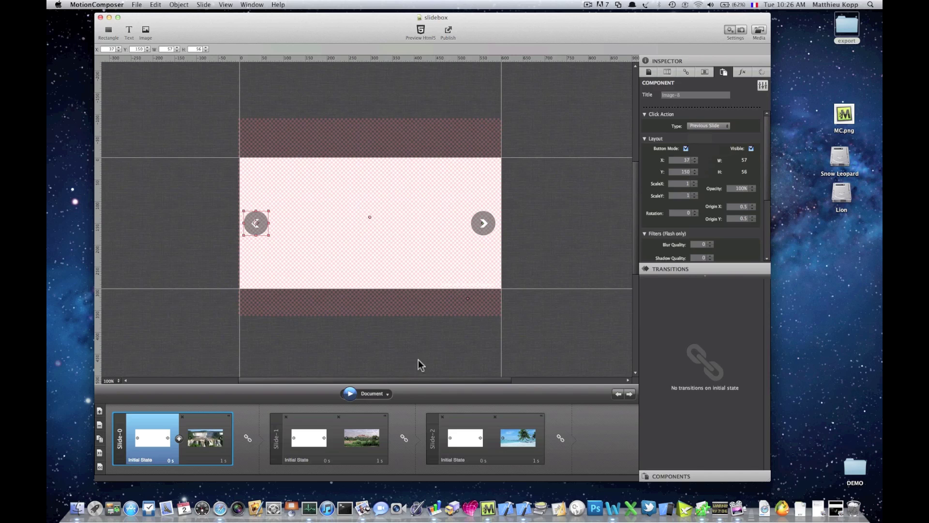
click(350, 393)
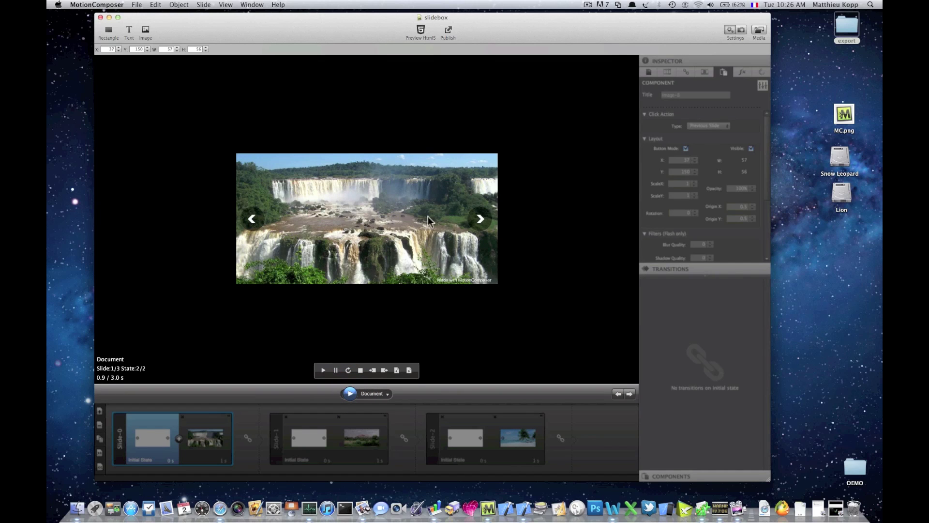
click(480, 220)
click(482, 222)
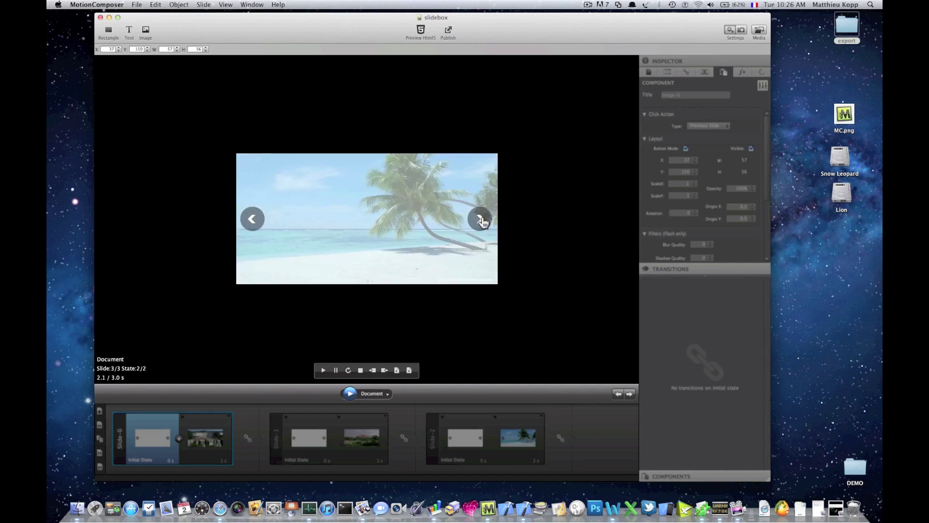
click(254, 220)
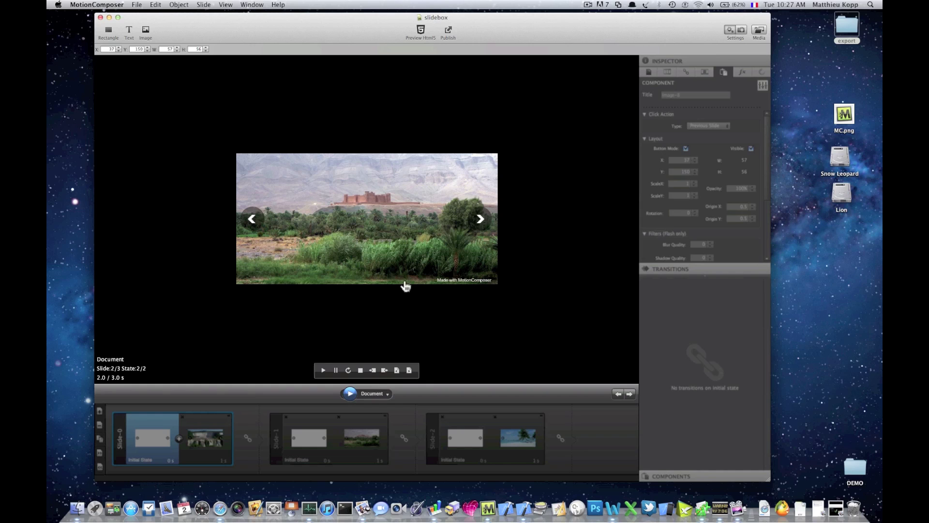
click(361, 370)
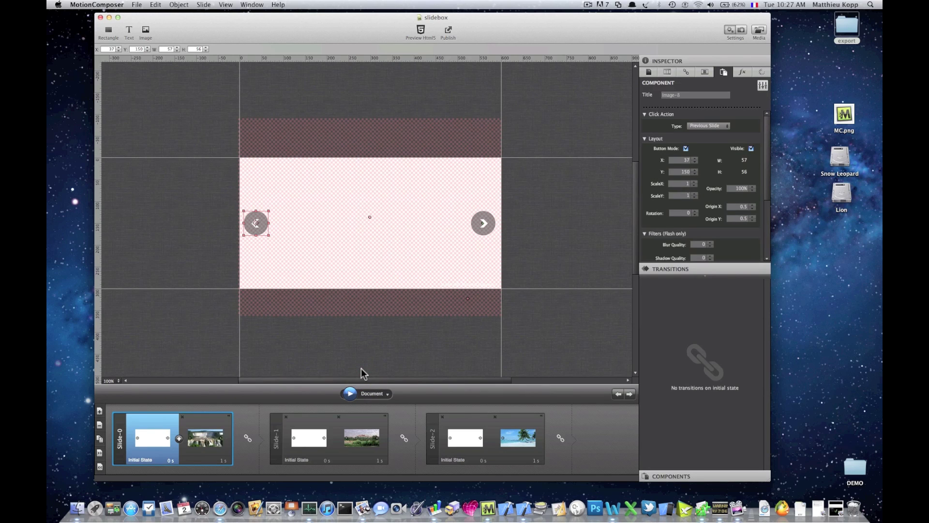